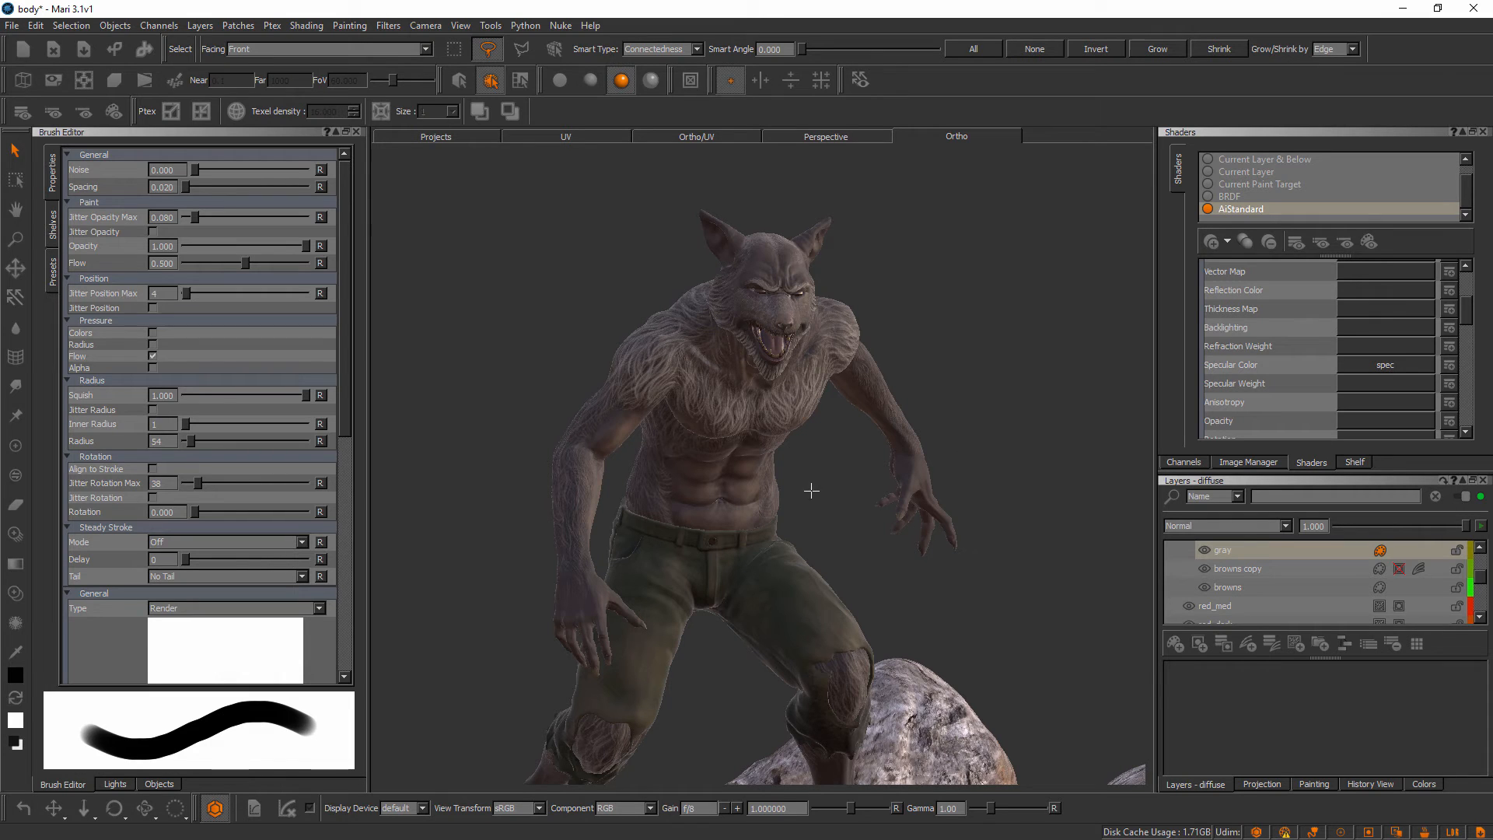
Show the object list and inspect the wolf_body UV patches before returning to the orthographic view
click(151, 784)
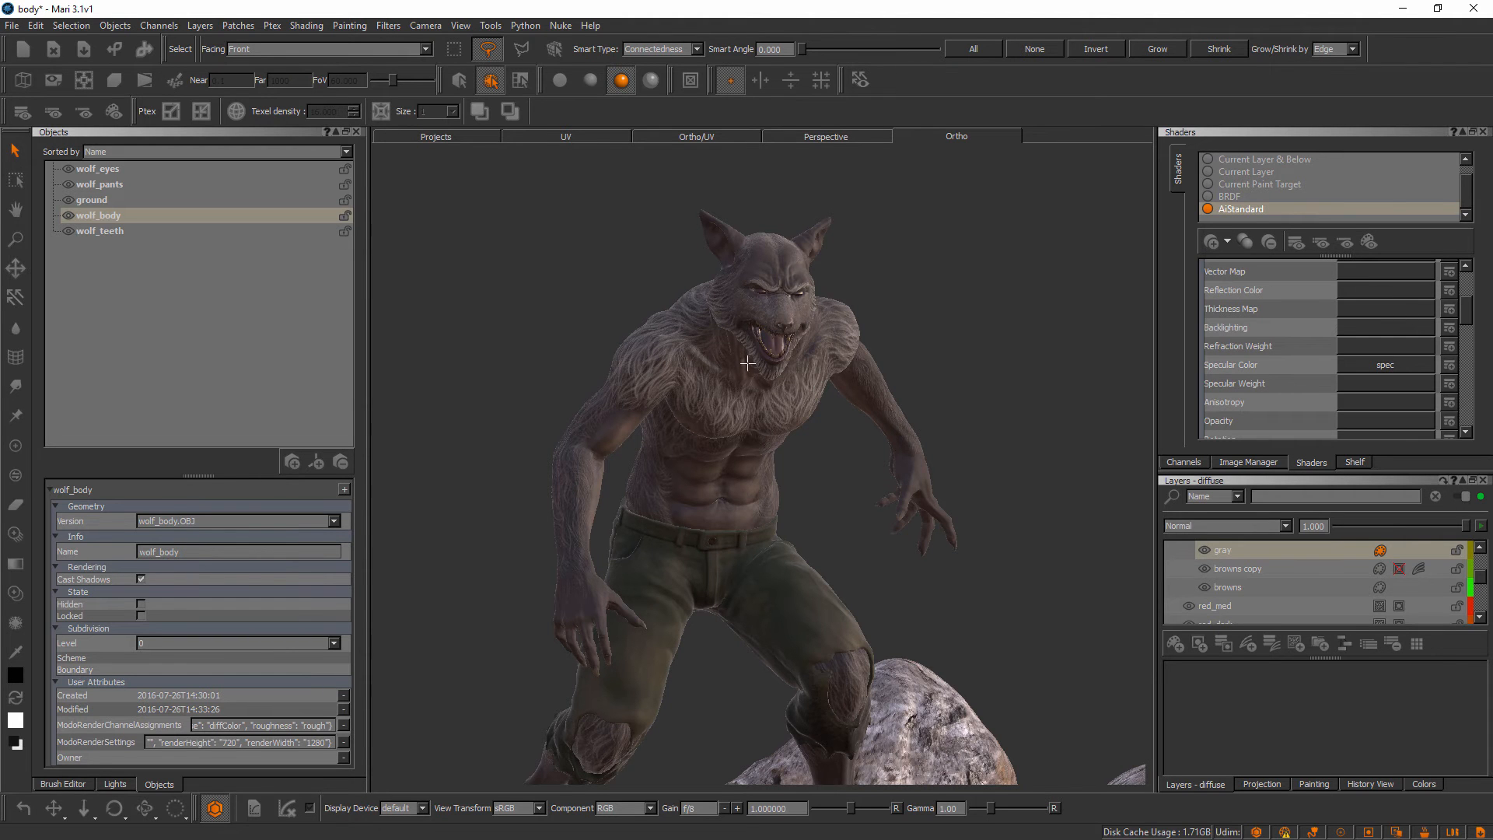
click(599, 138)
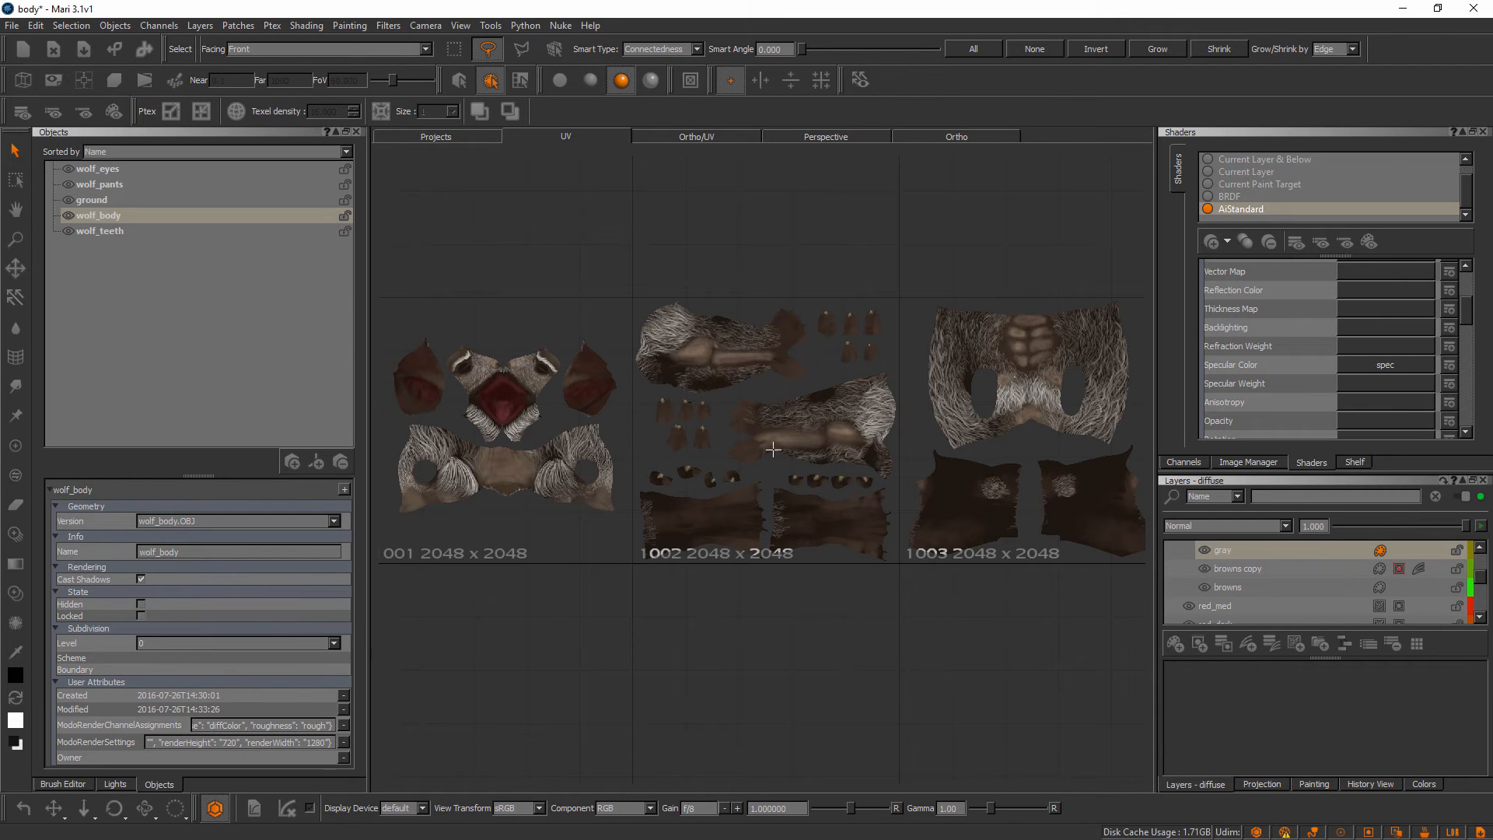
click(933, 137)
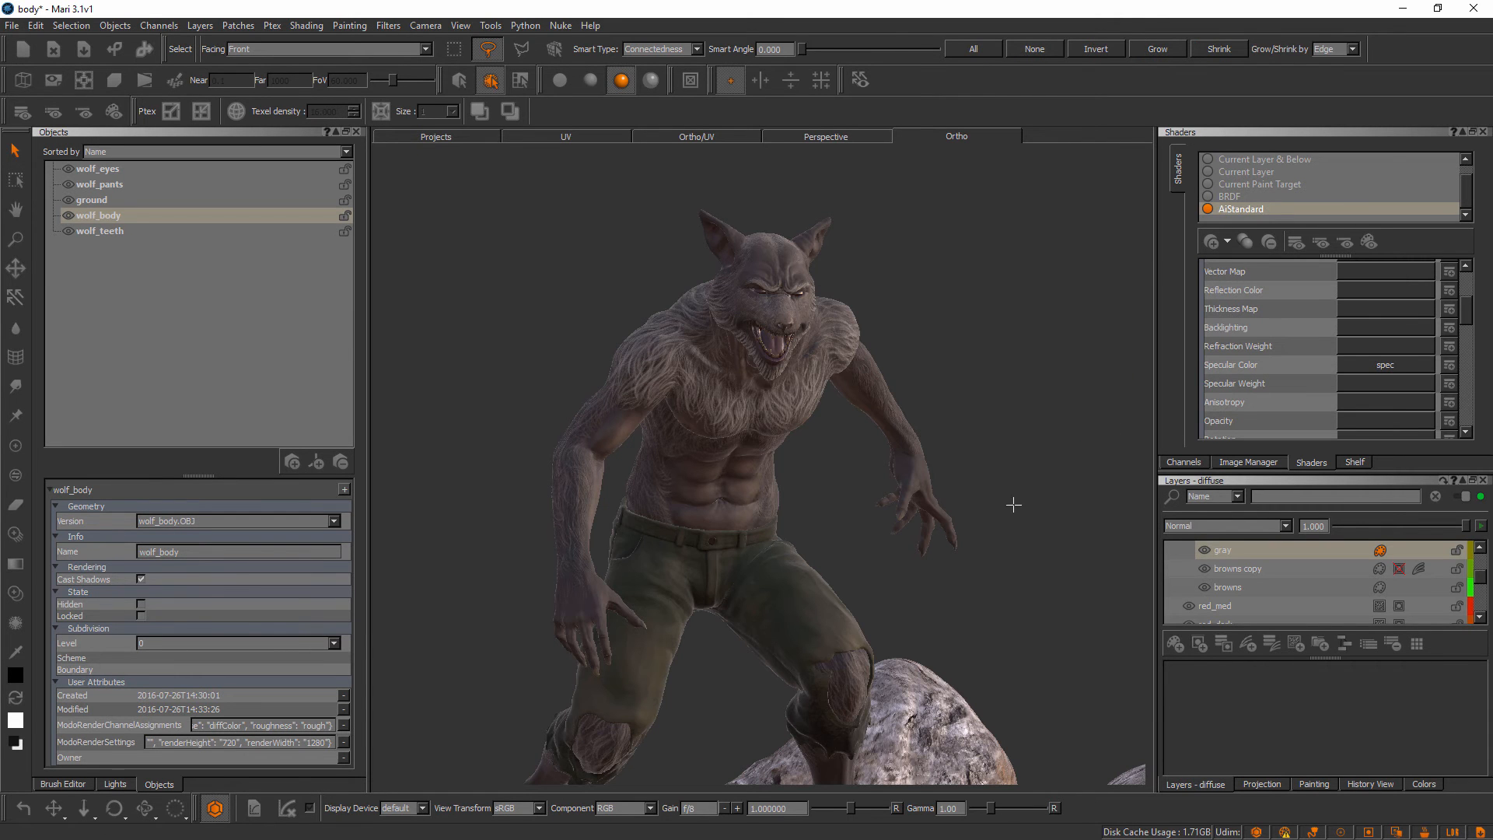
Select the diffuse channel of wolf_body and start a flattened export of the current channel
click(1184, 462)
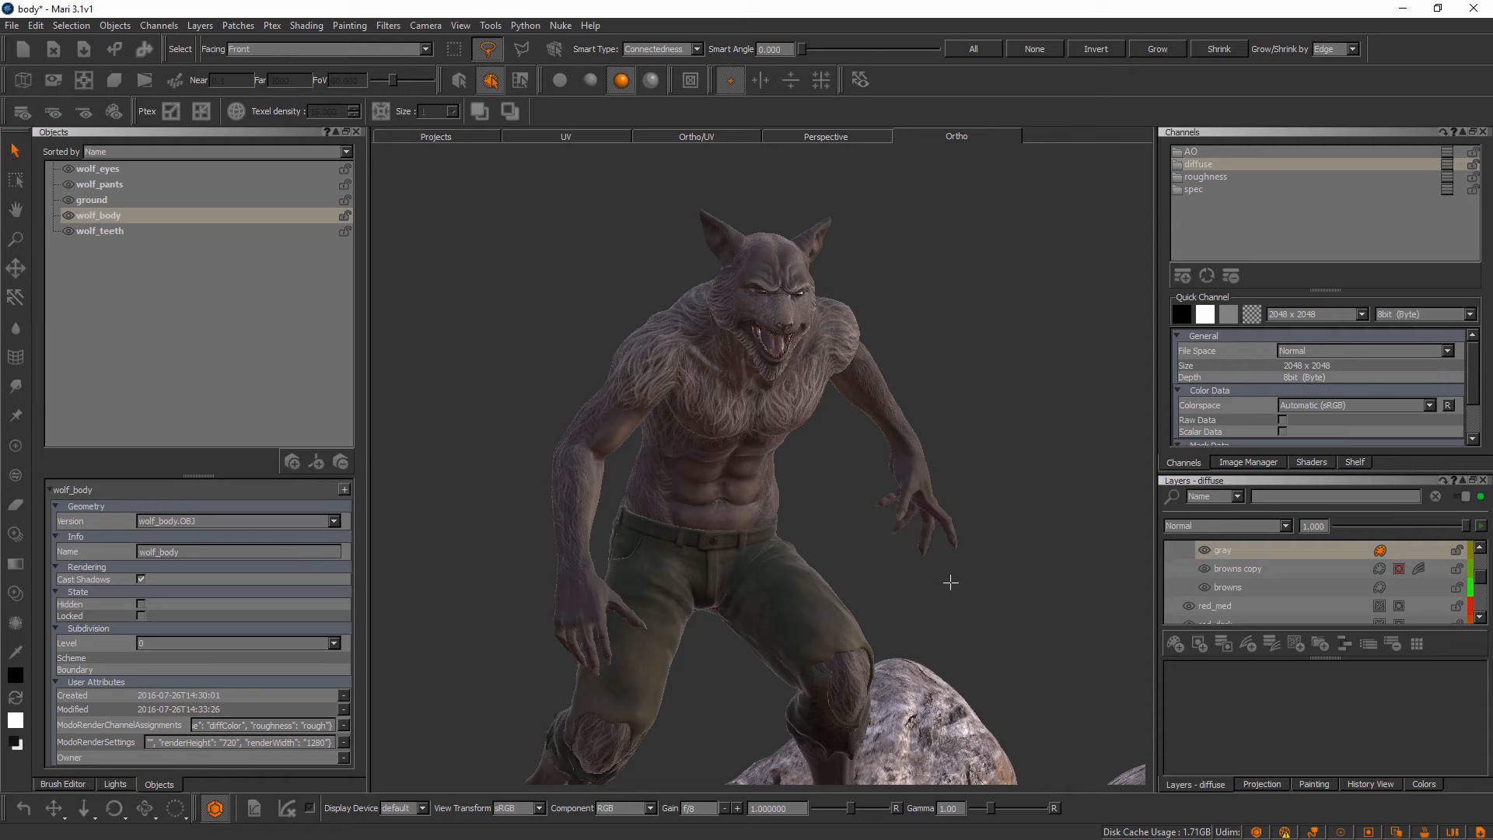
click(1219, 165)
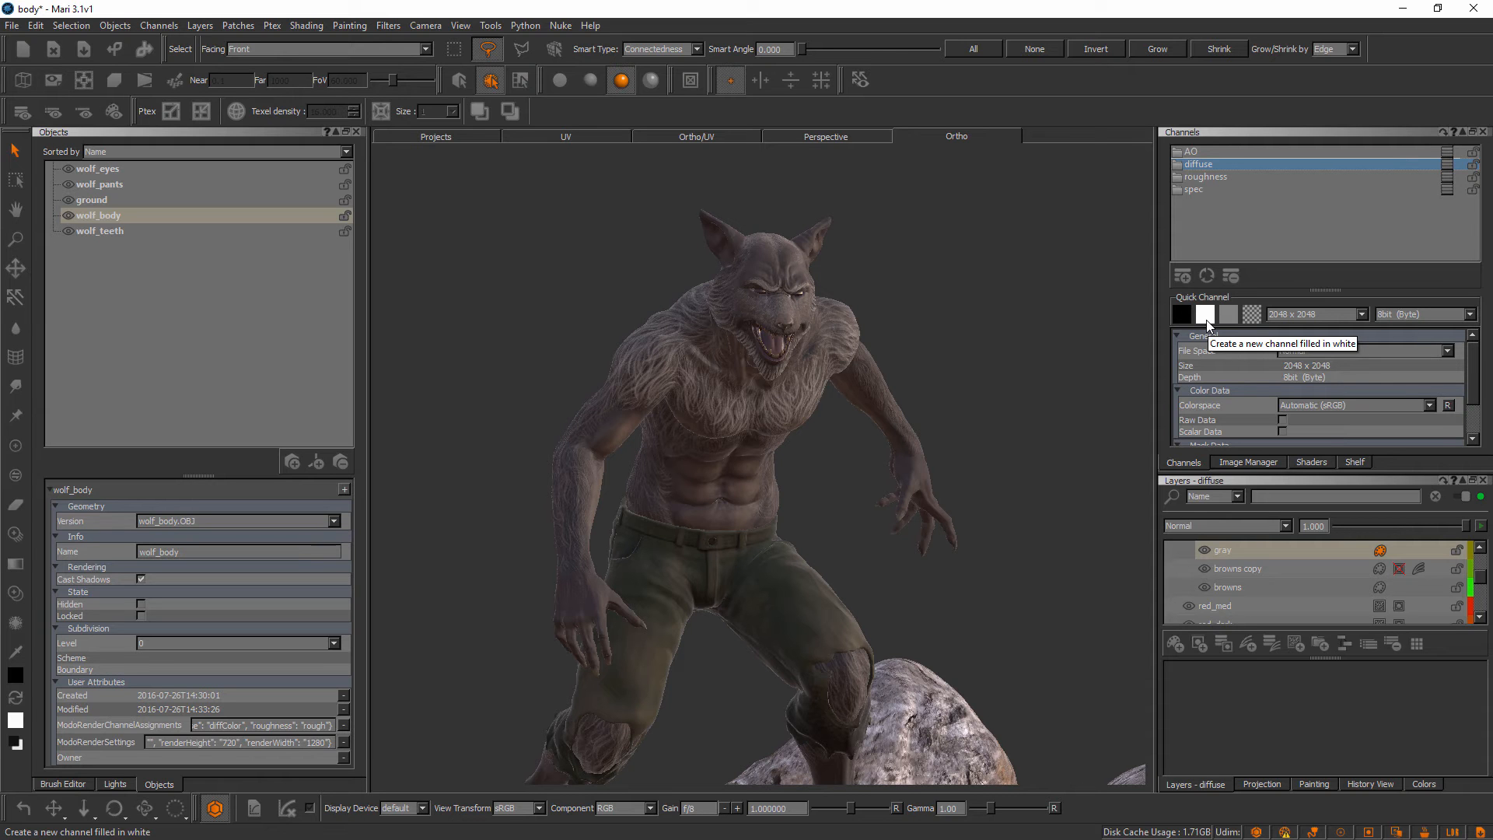
right_click(1194, 164)
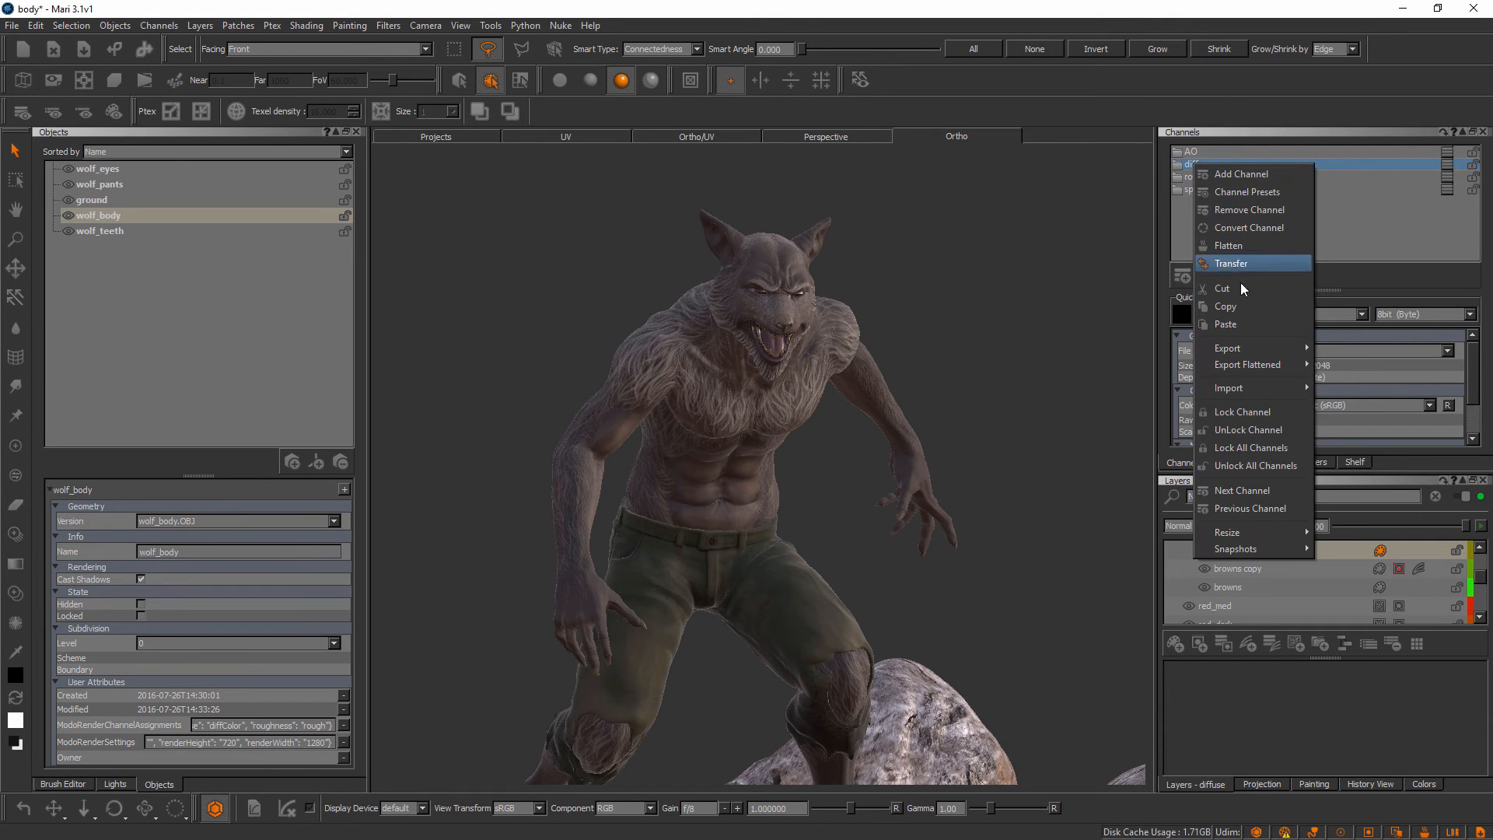
mouse_move(1251, 351)
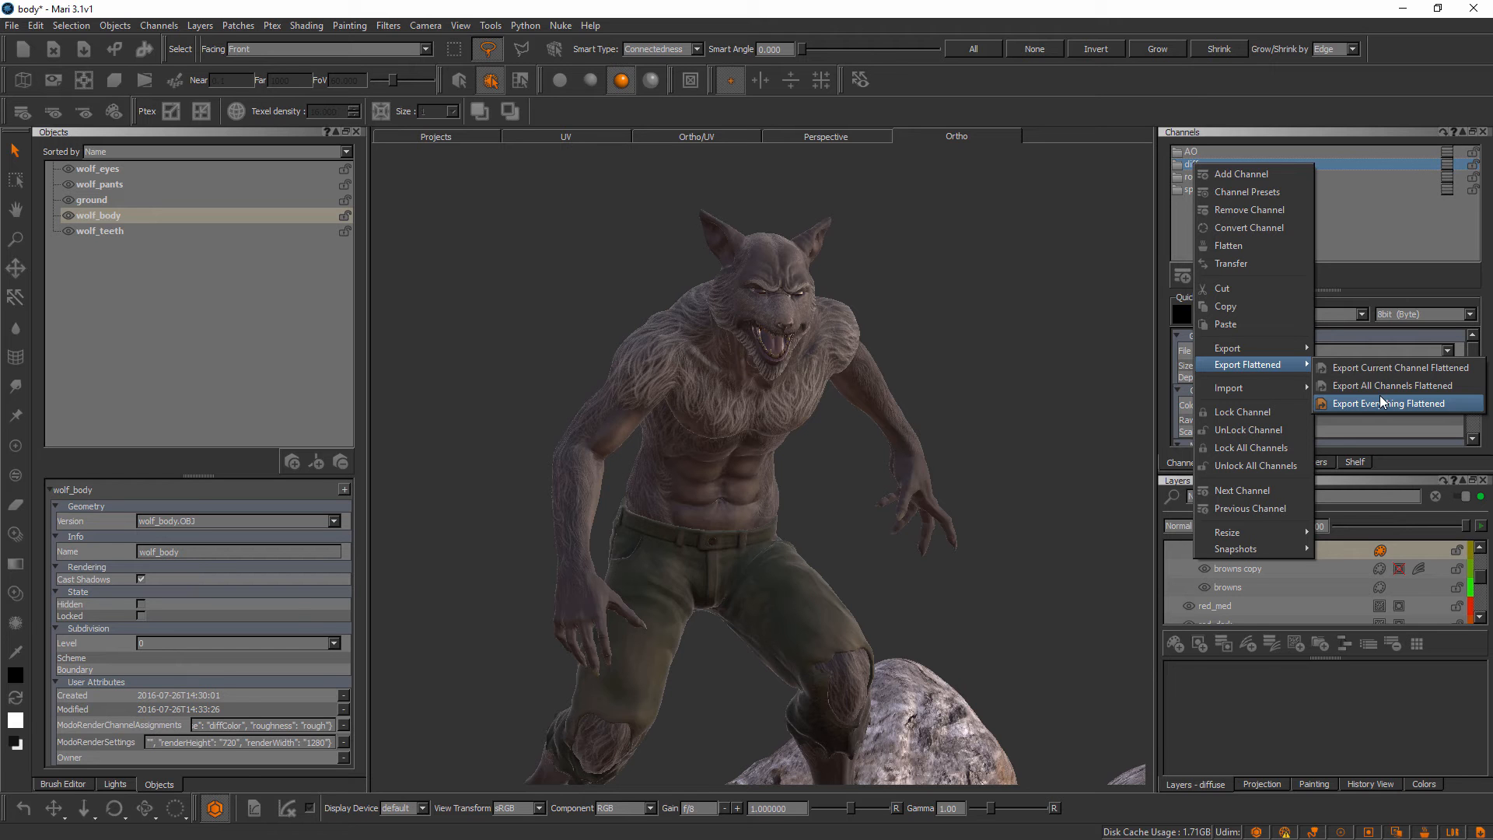
click(1413, 367)
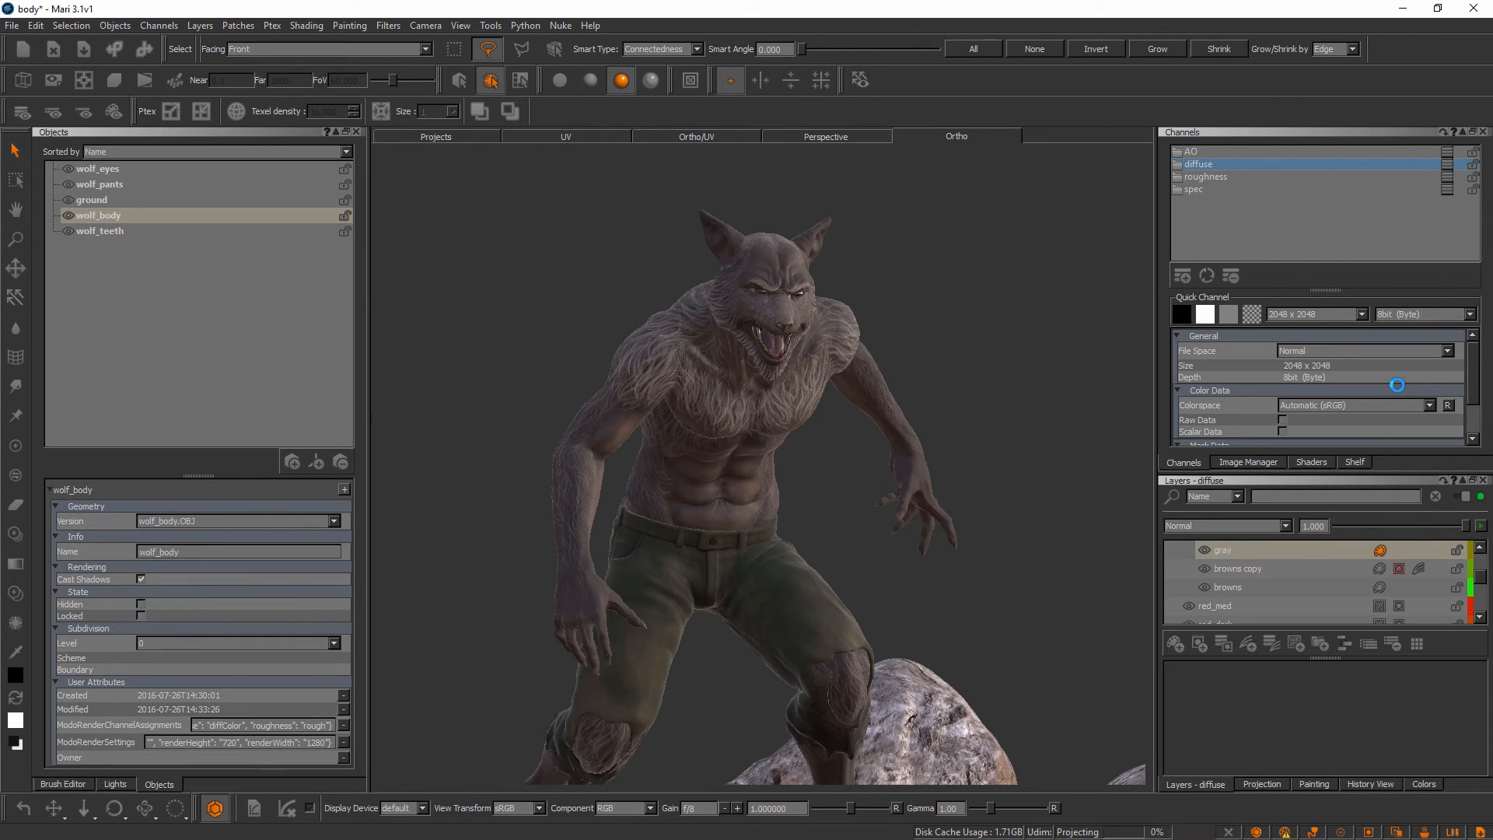
key(p)
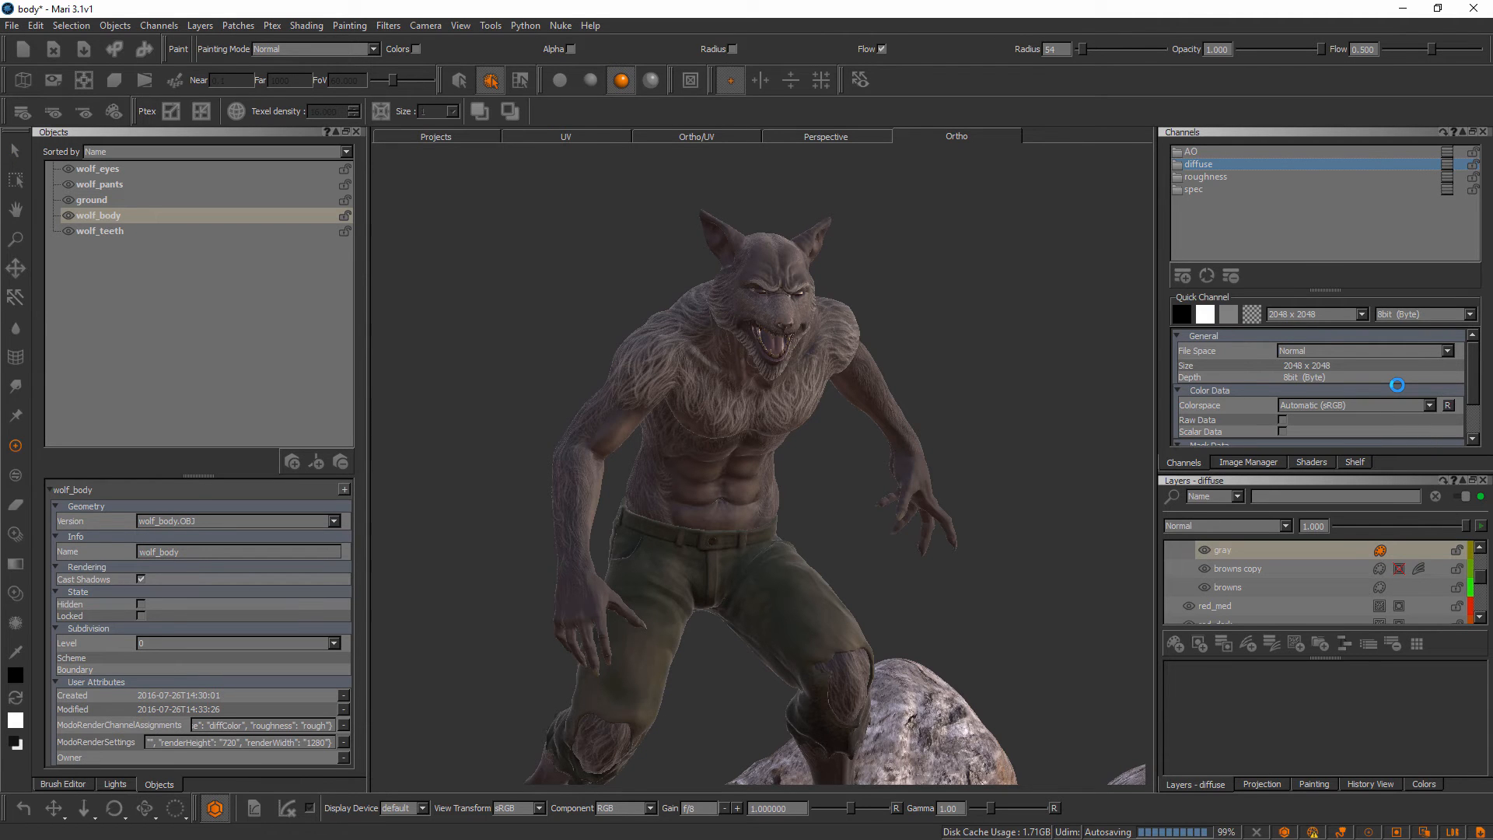
key(ctrl+shift+e)
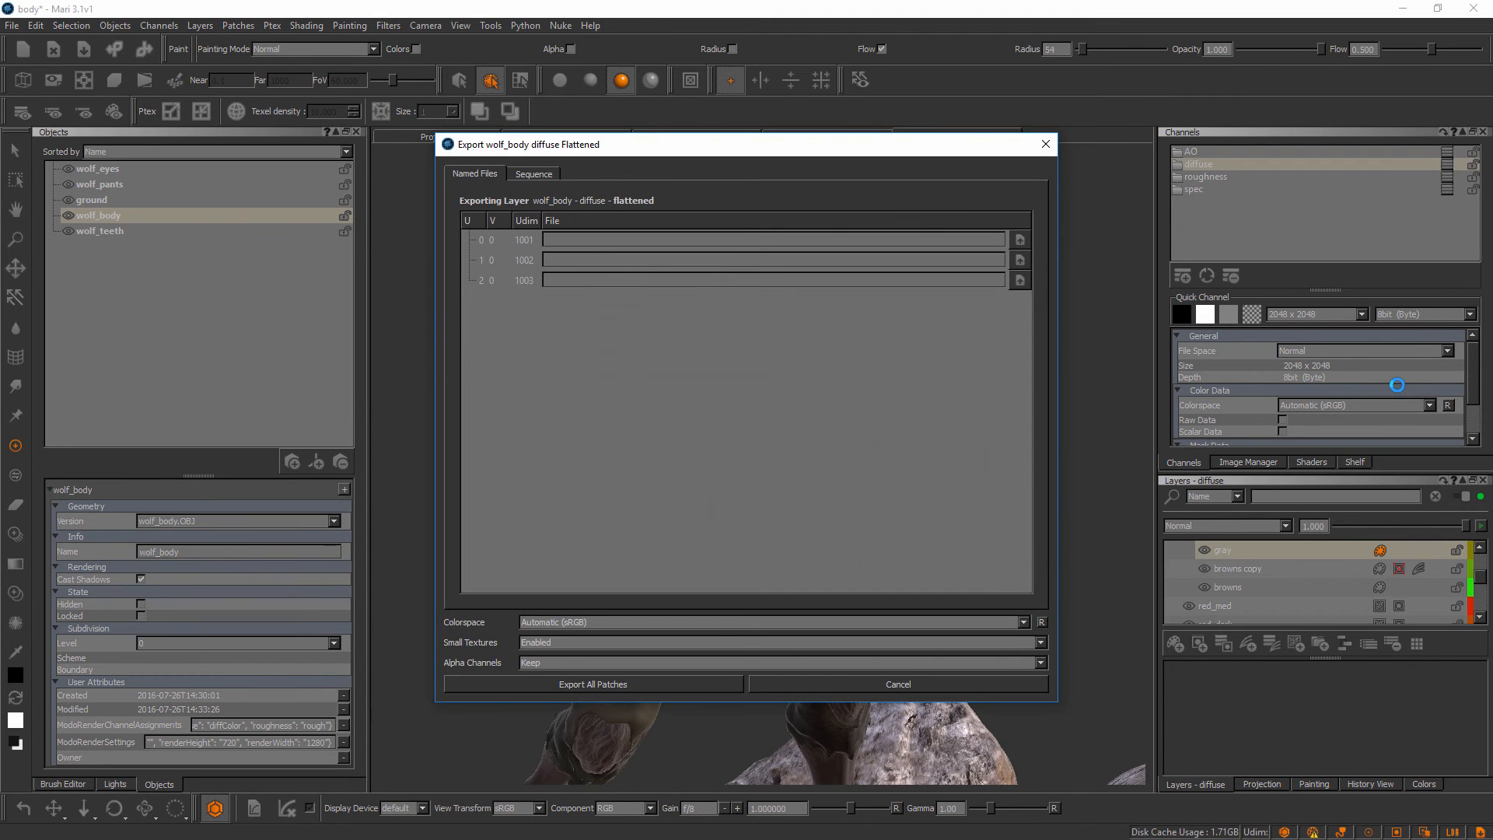
drag(743, 148, 753, 145)
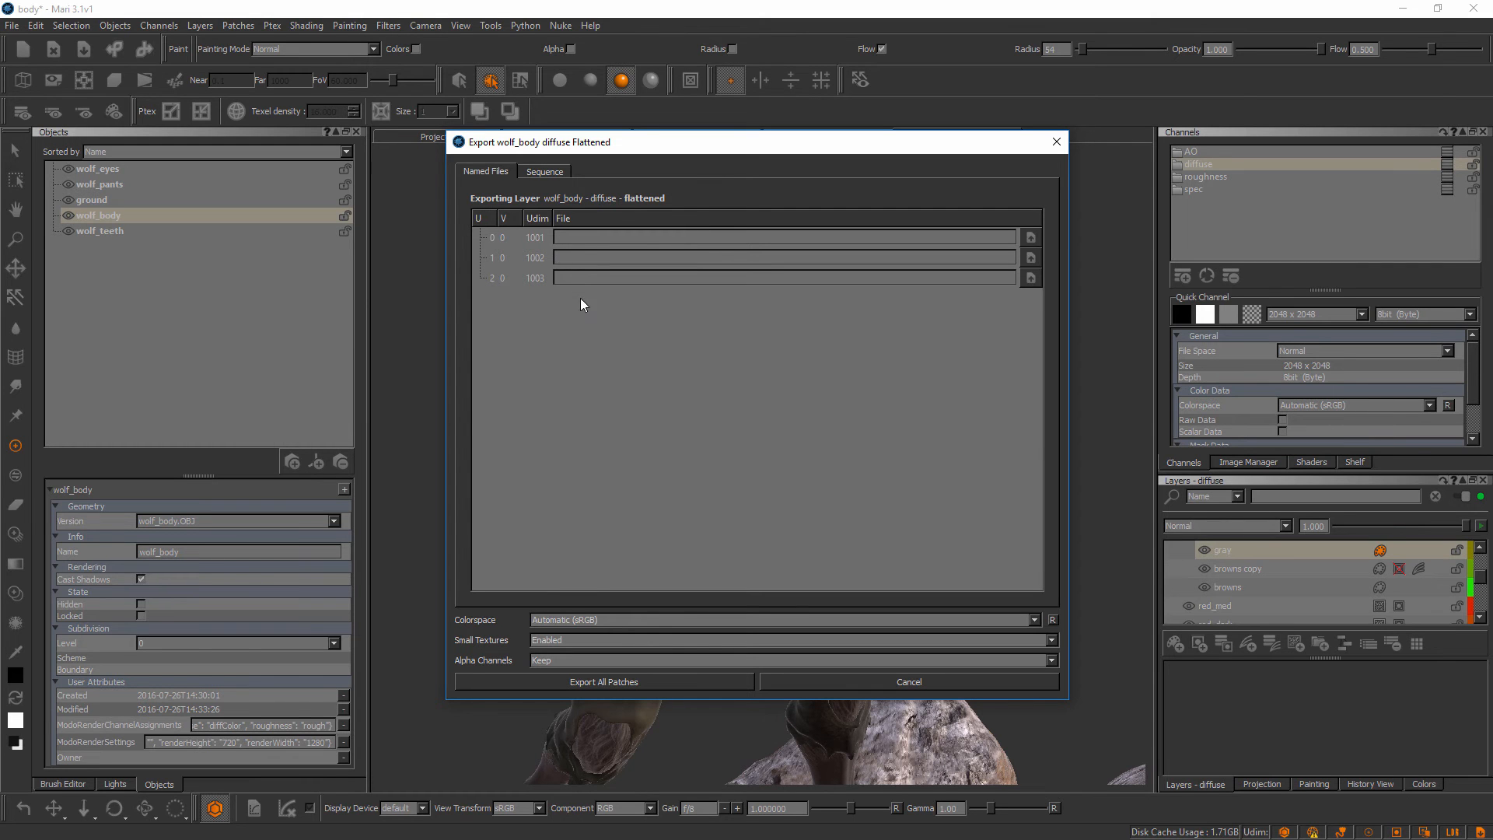
Set up a sequence export into C:/Project Files/Establishing a Texturing Pipeline Between MARI and ZBrush/Other Files/Maps
click(548, 172)
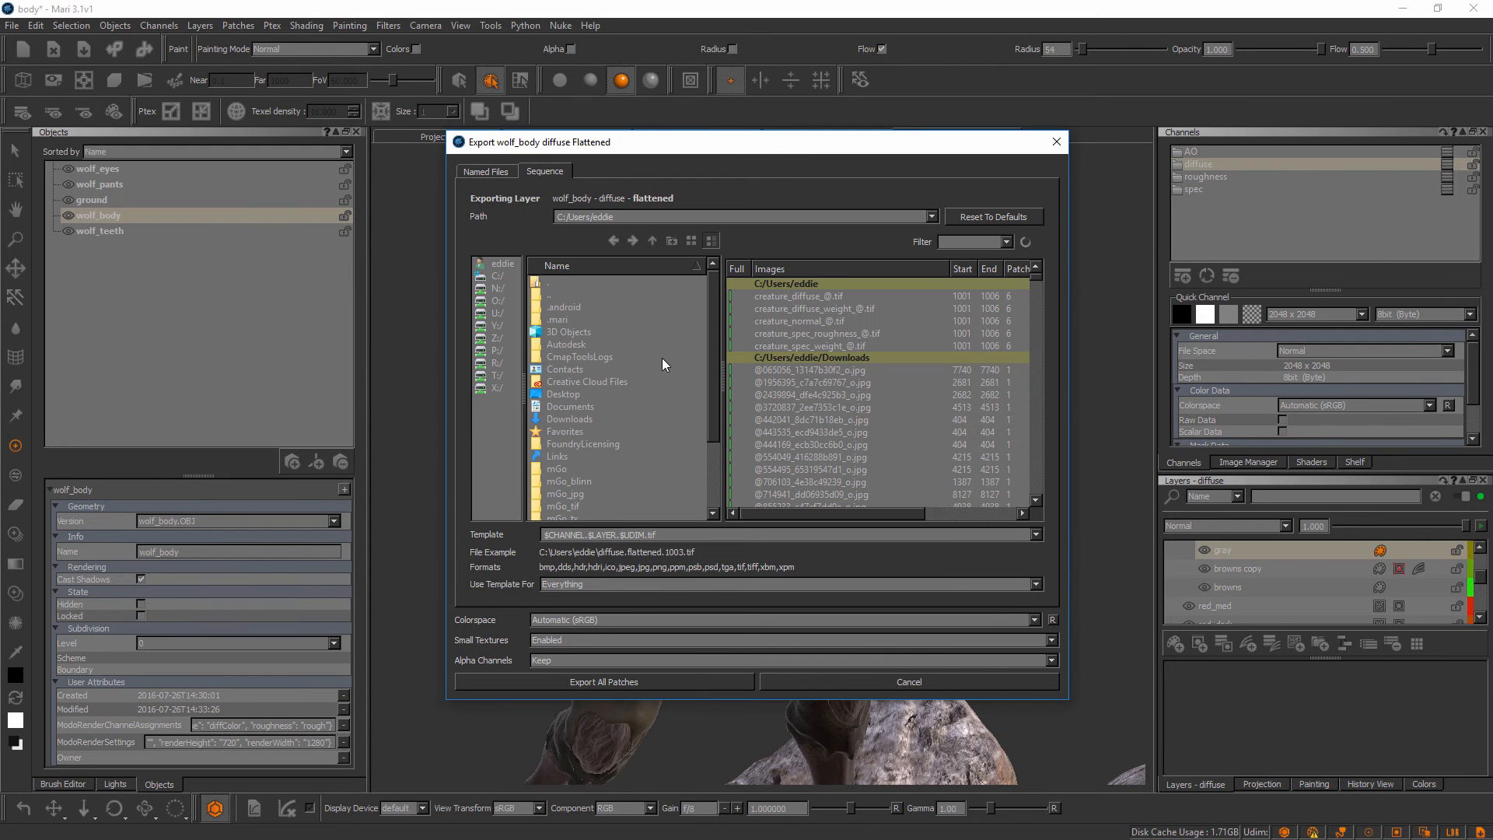
click(505, 278)
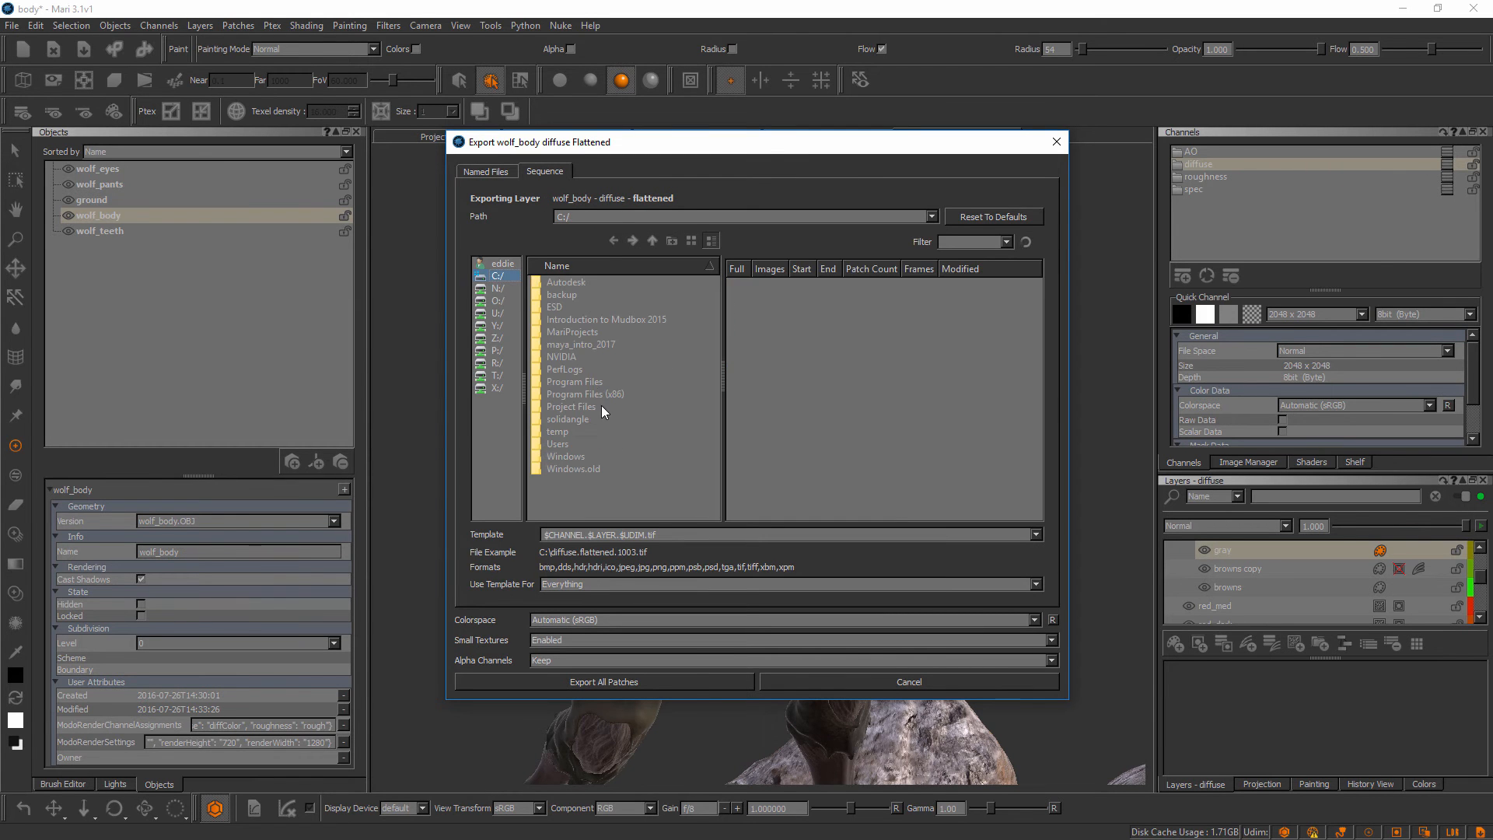
click(588, 407)
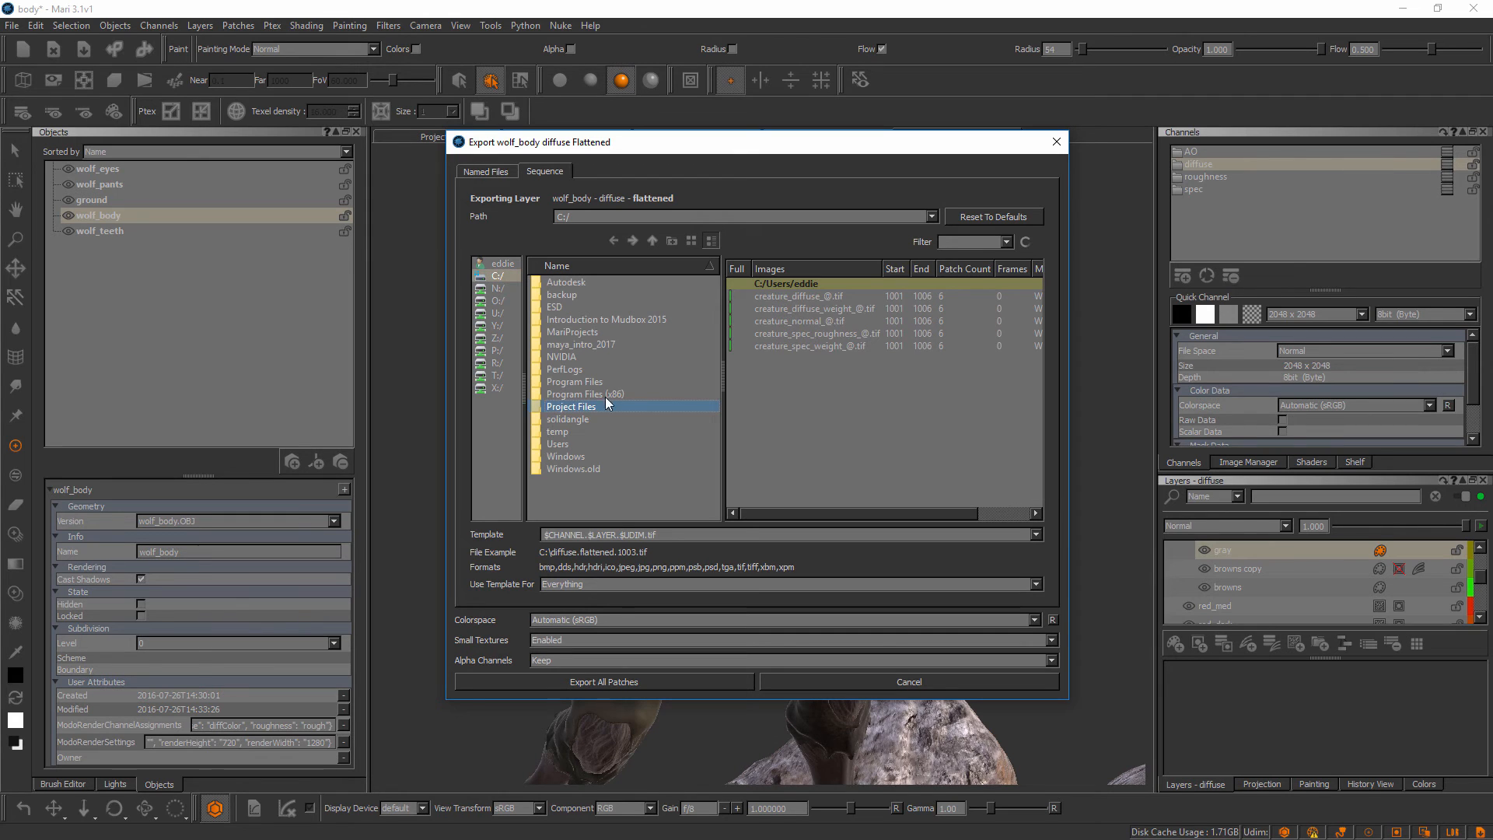
double_click(598, 408)
click(608, 322)
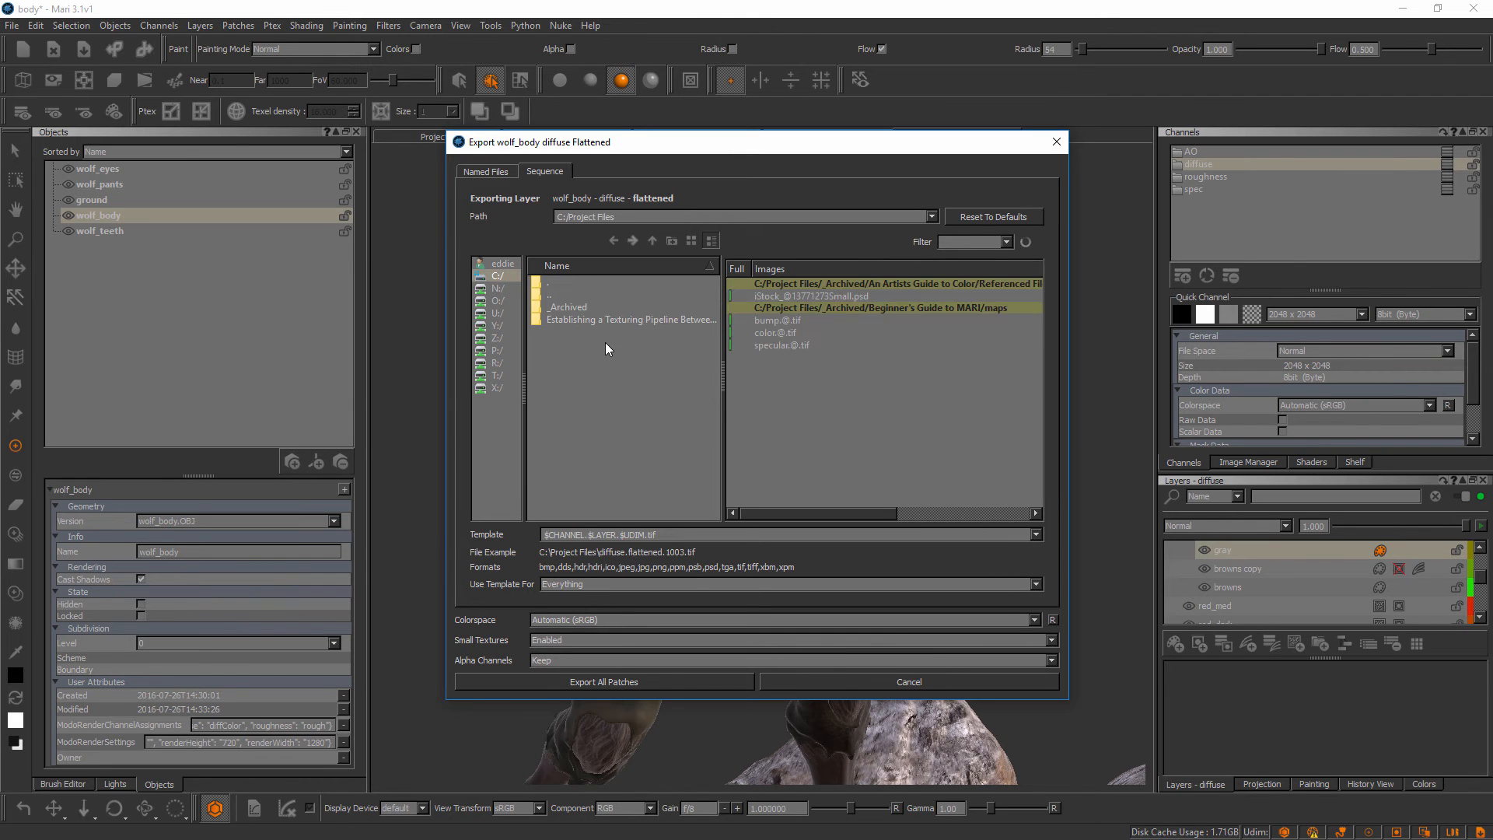
double_click(608, 321)
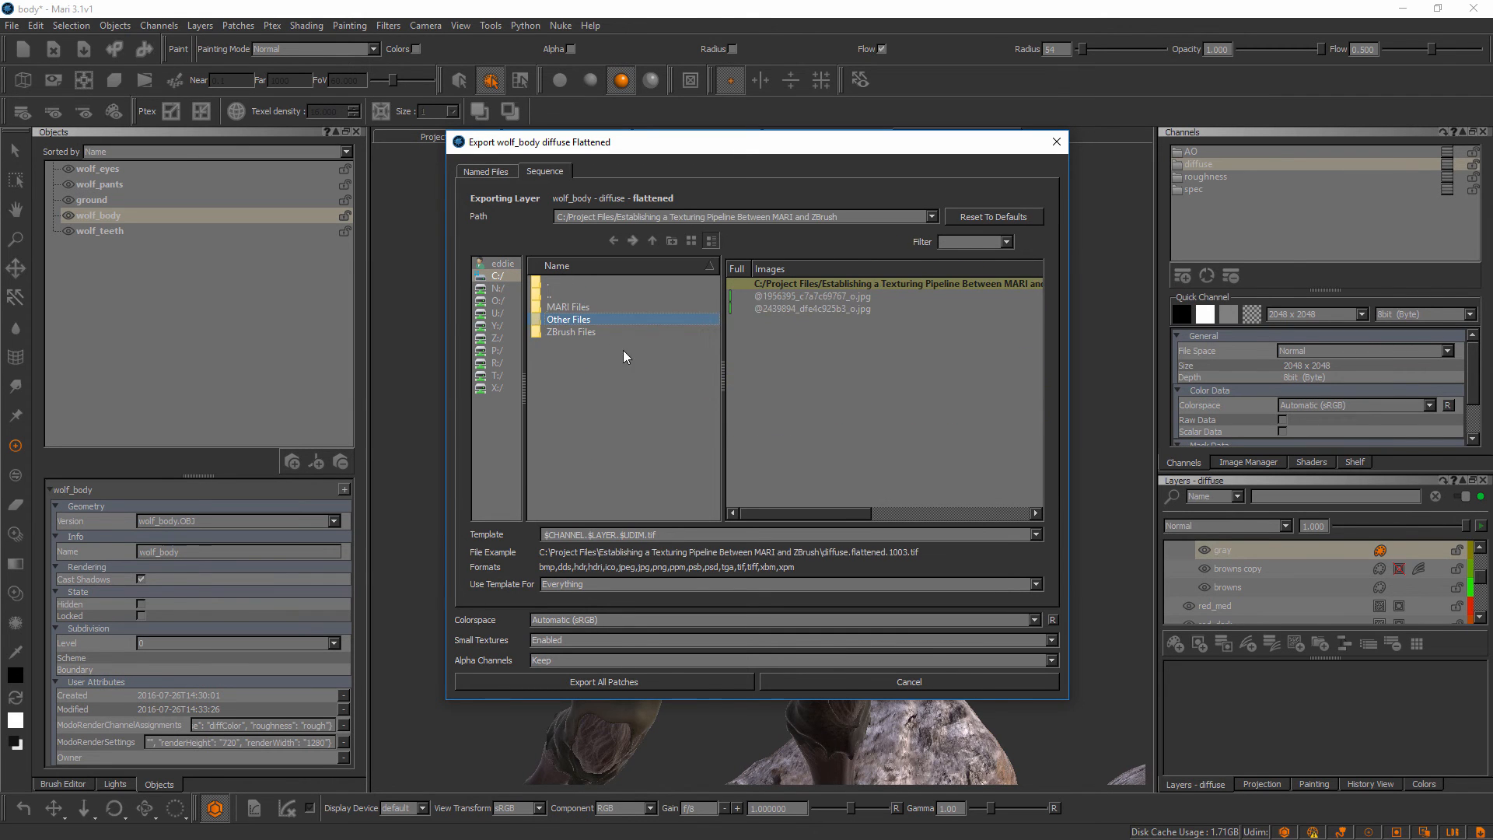
double_click(589, 322)
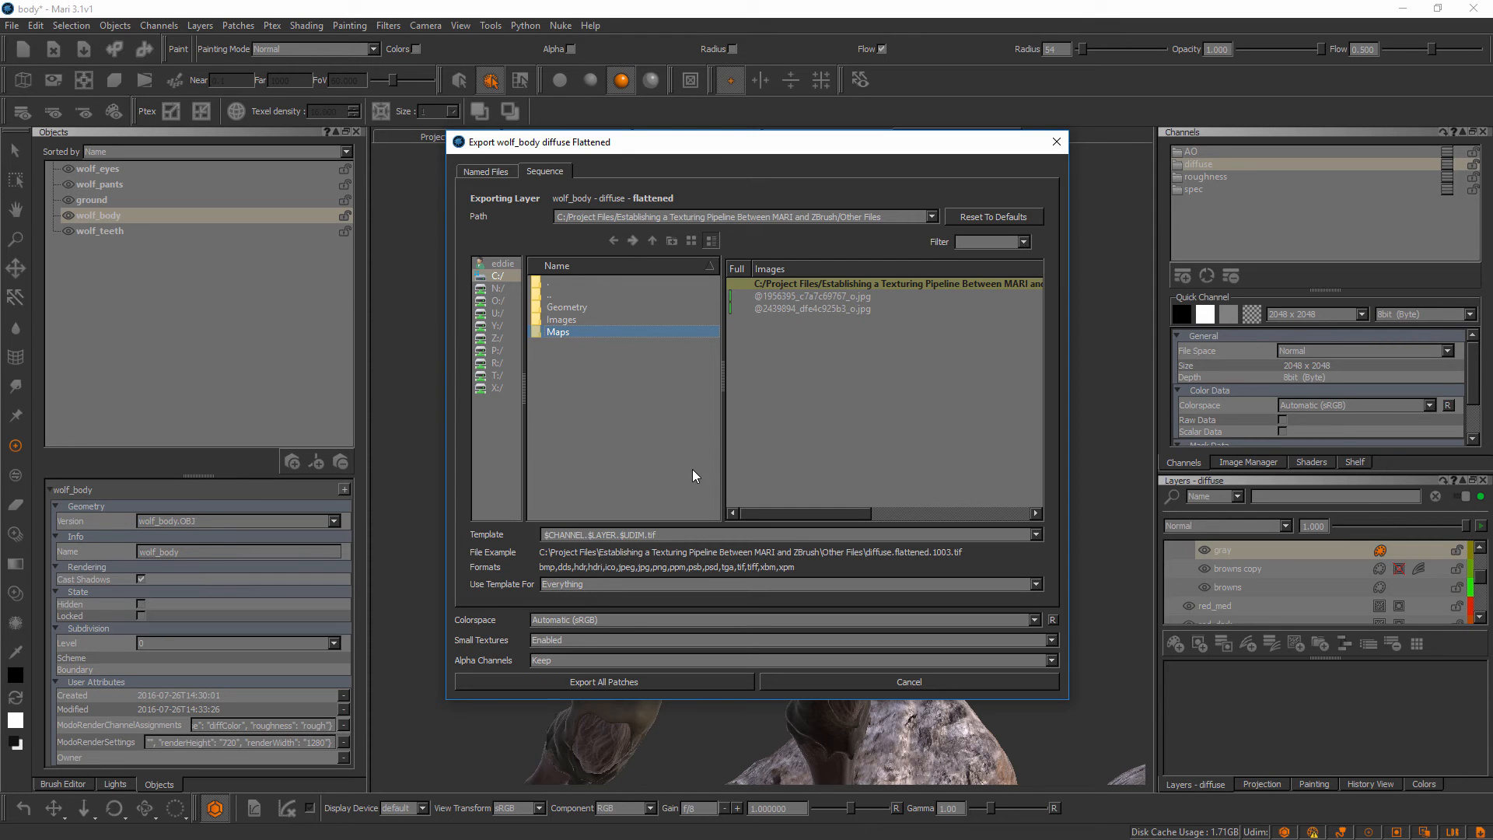
double_click(581, 333)
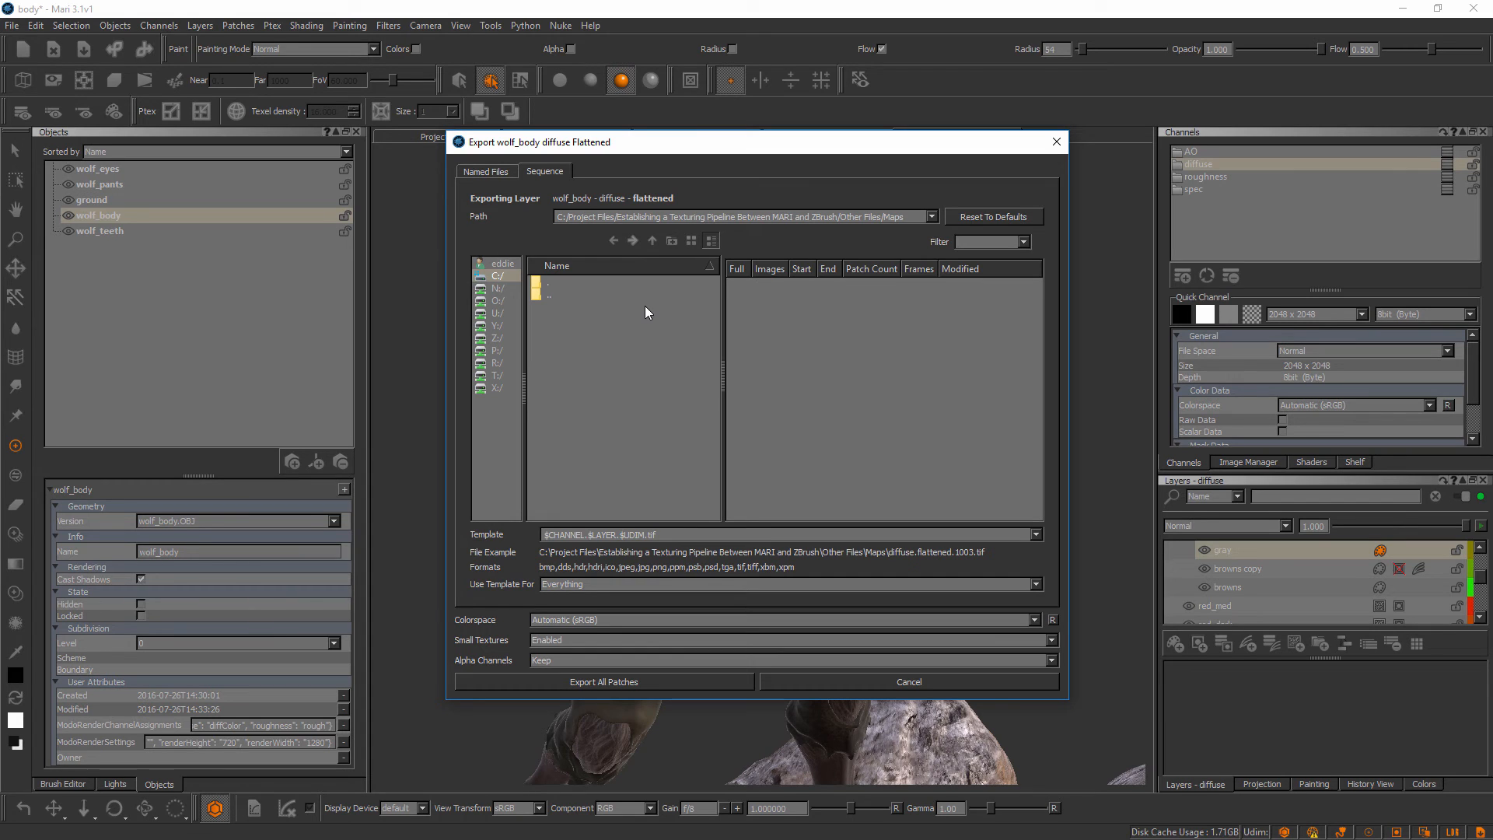
Set the export filename template to $ENTITY.$CHANNEL.$UDIM.png and review the colorspace options, keeping Automatic (sRGB)
drag(665, 538, 518, 538)
key(BackSpace)
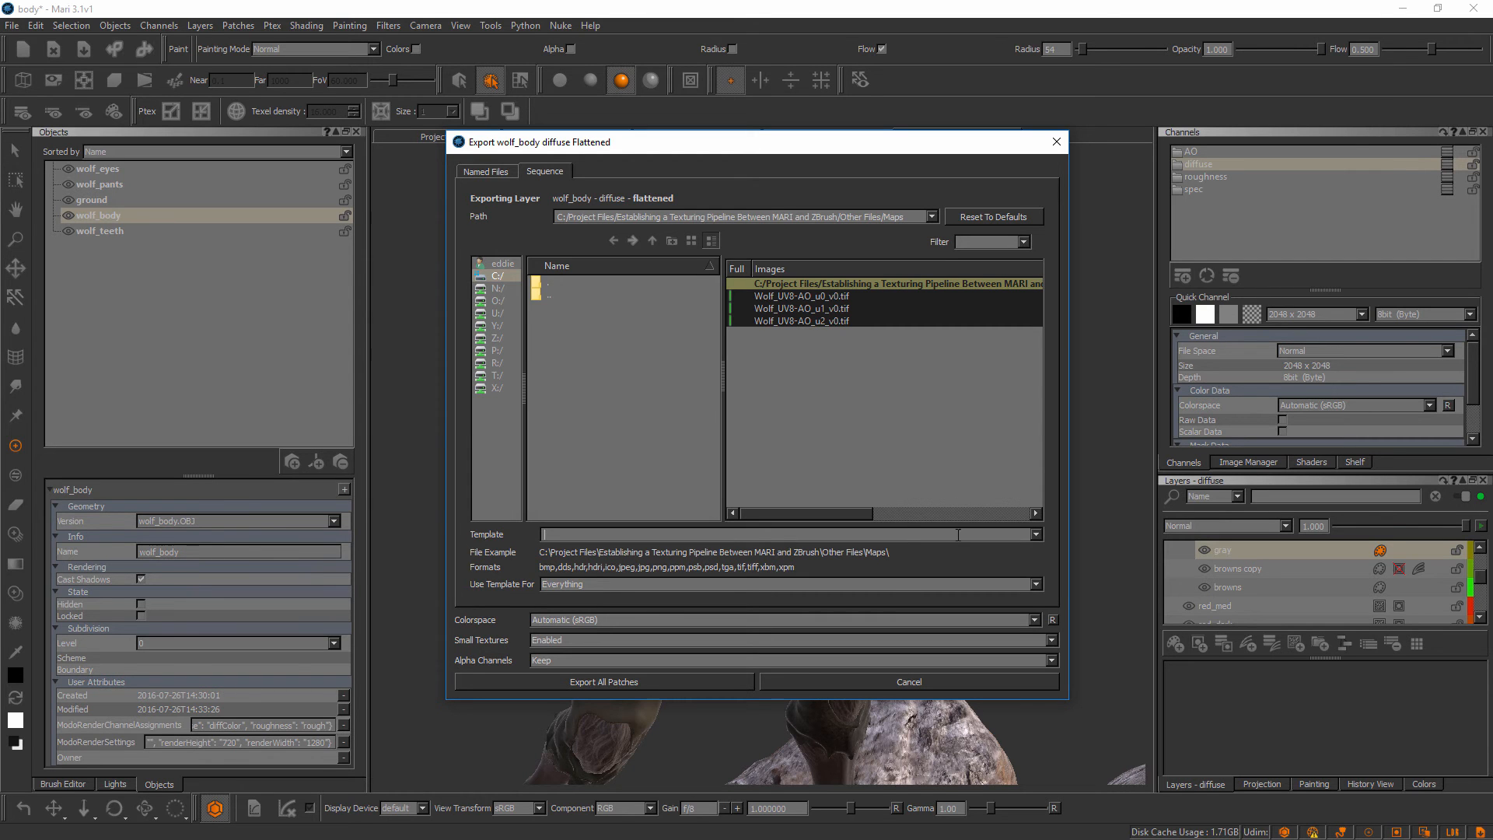
click(1036, 536)
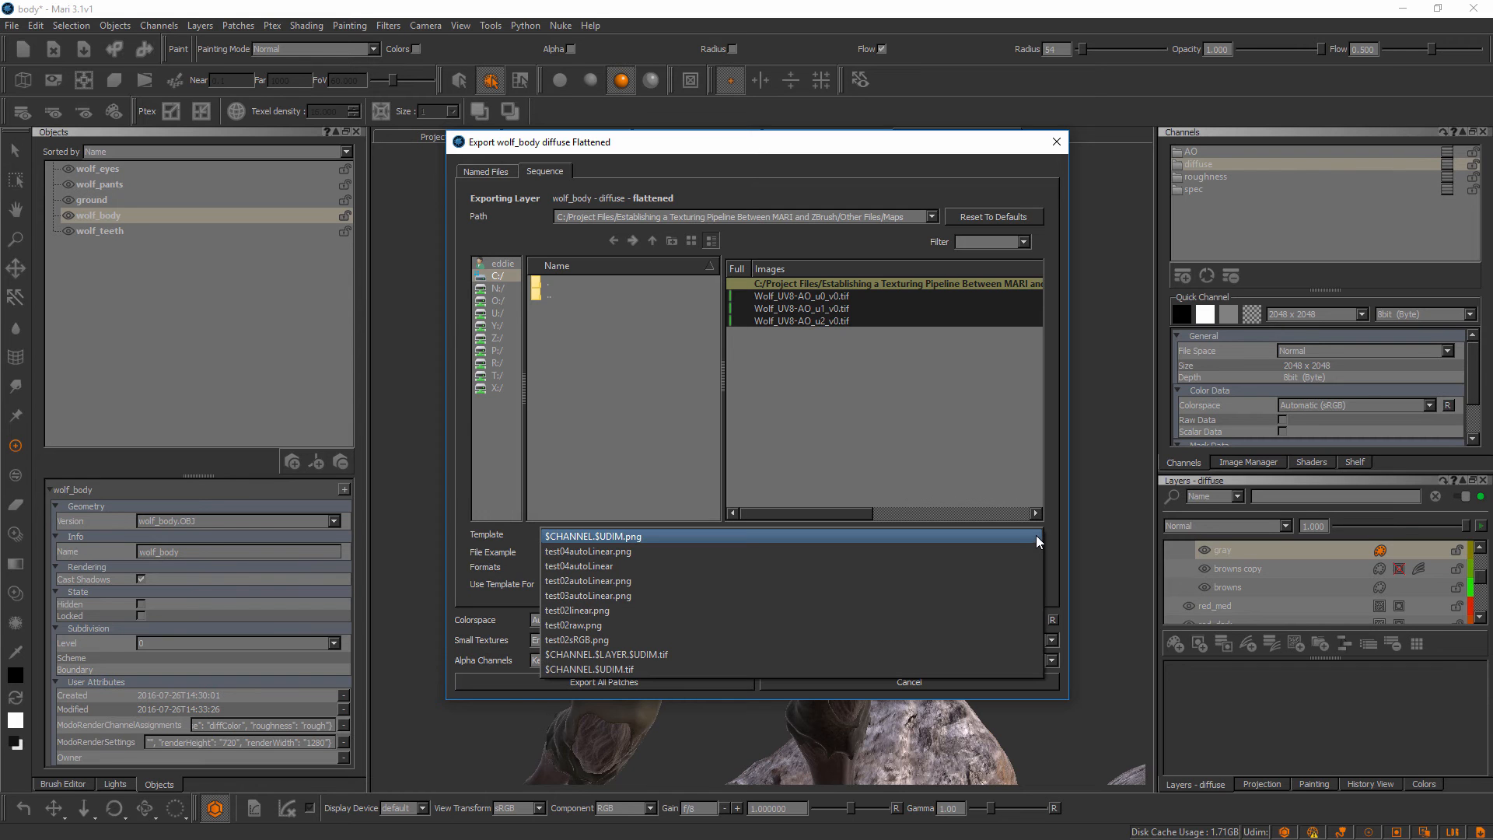
click(638, 537)
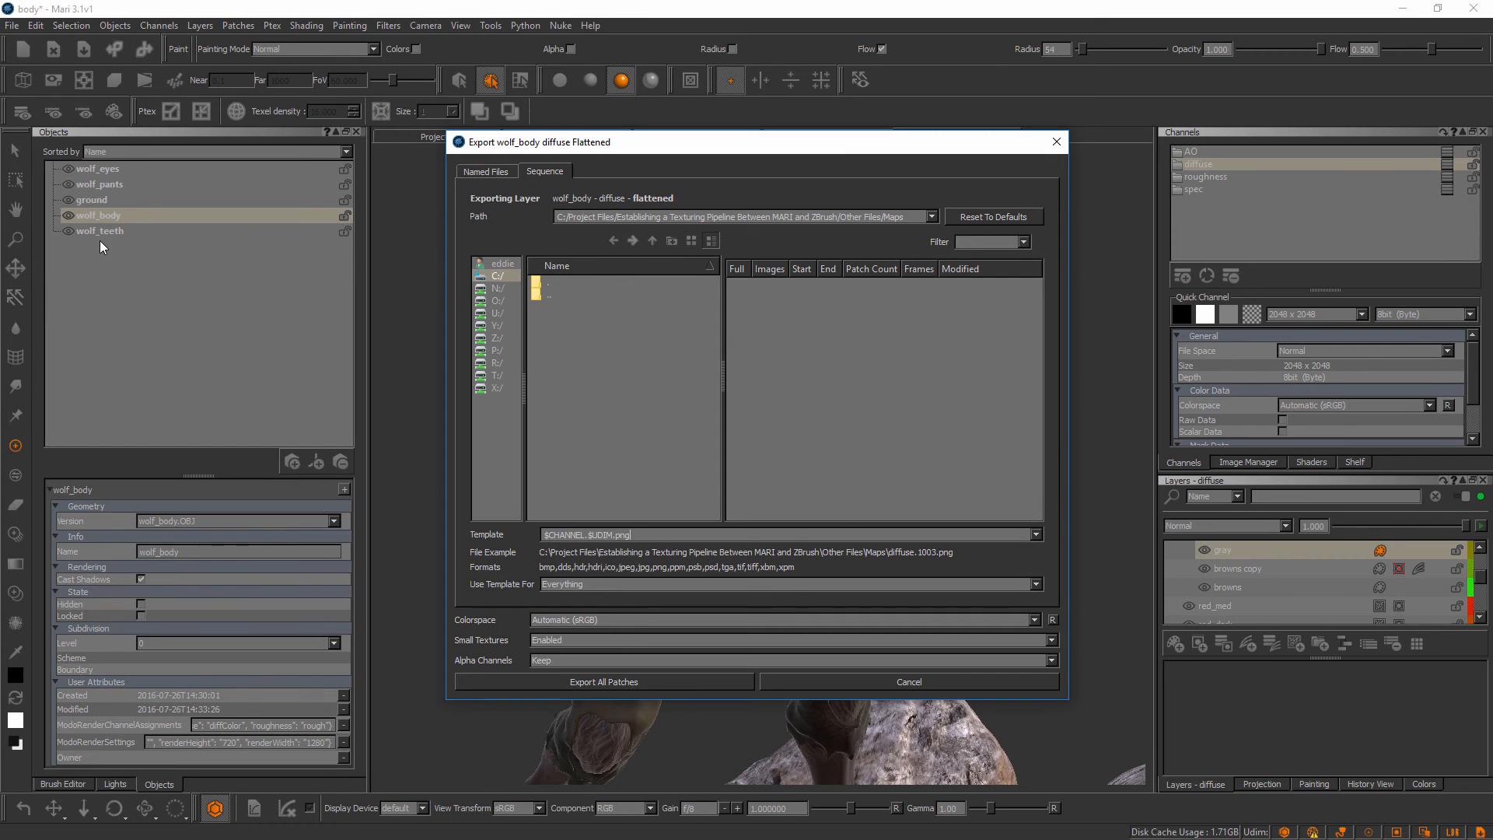
click(546, 535)
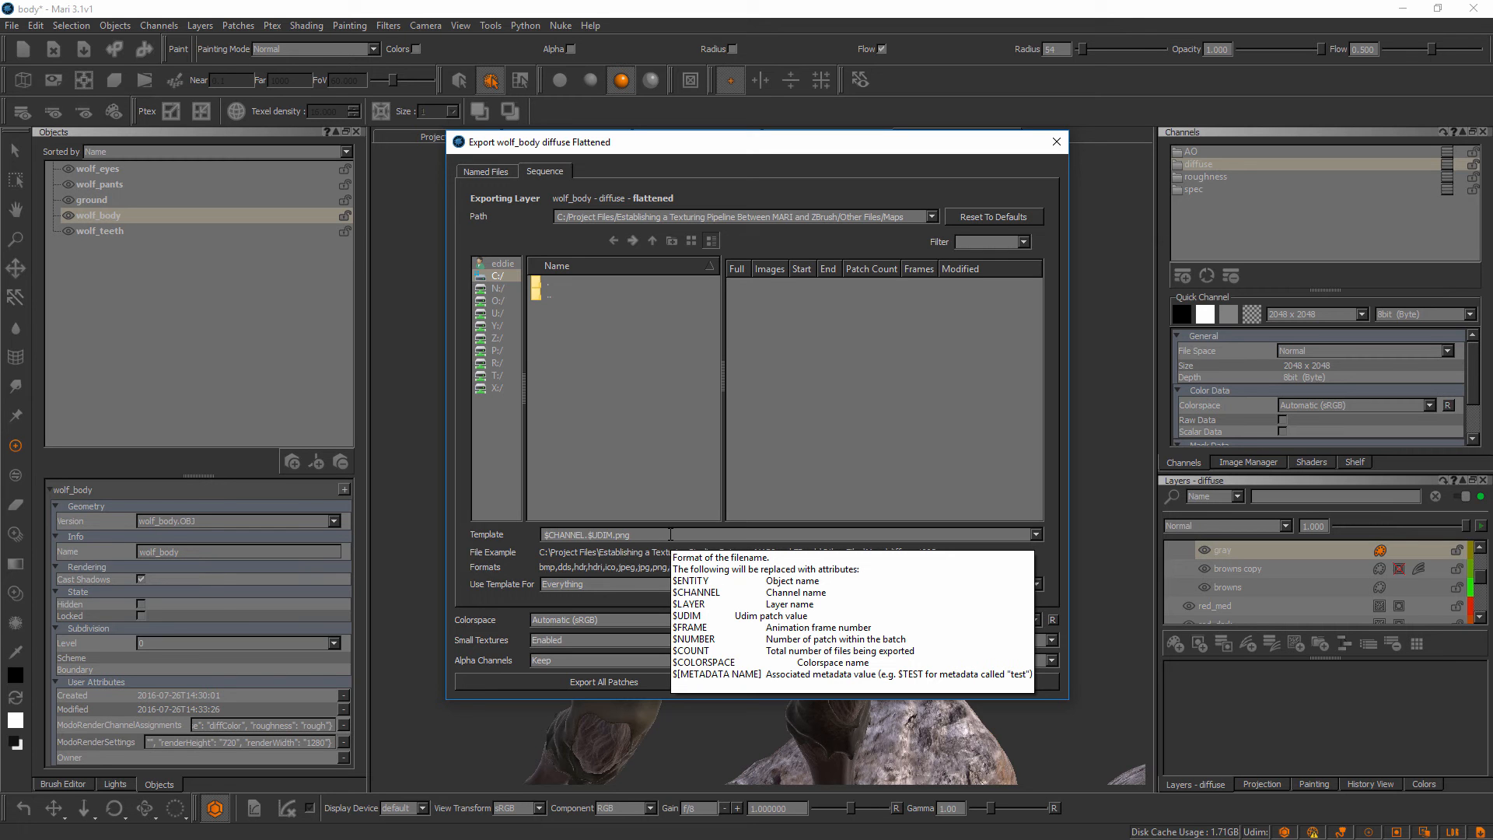
text($ENTITY.)
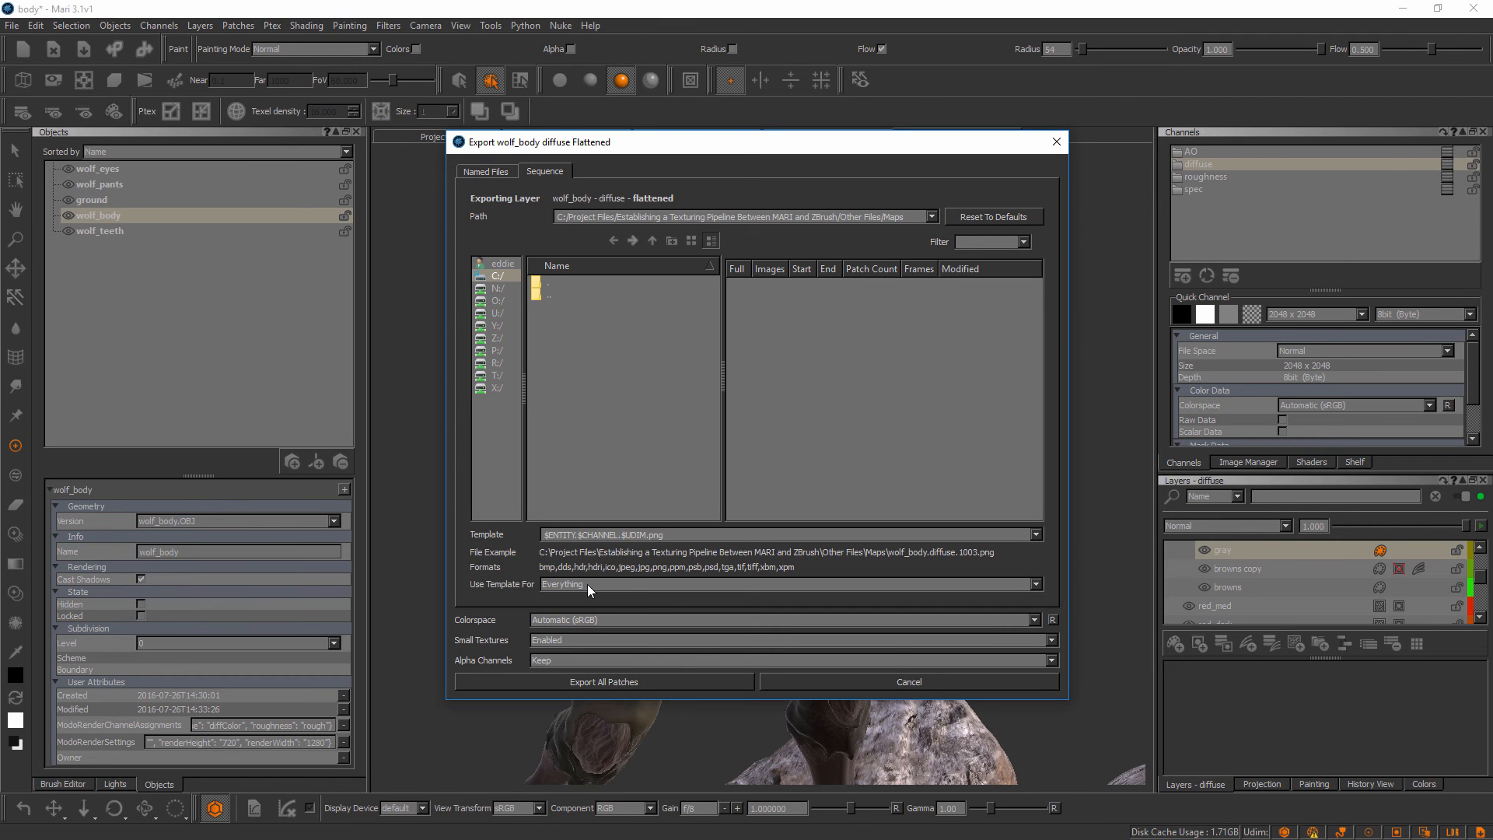
click(566, 622)
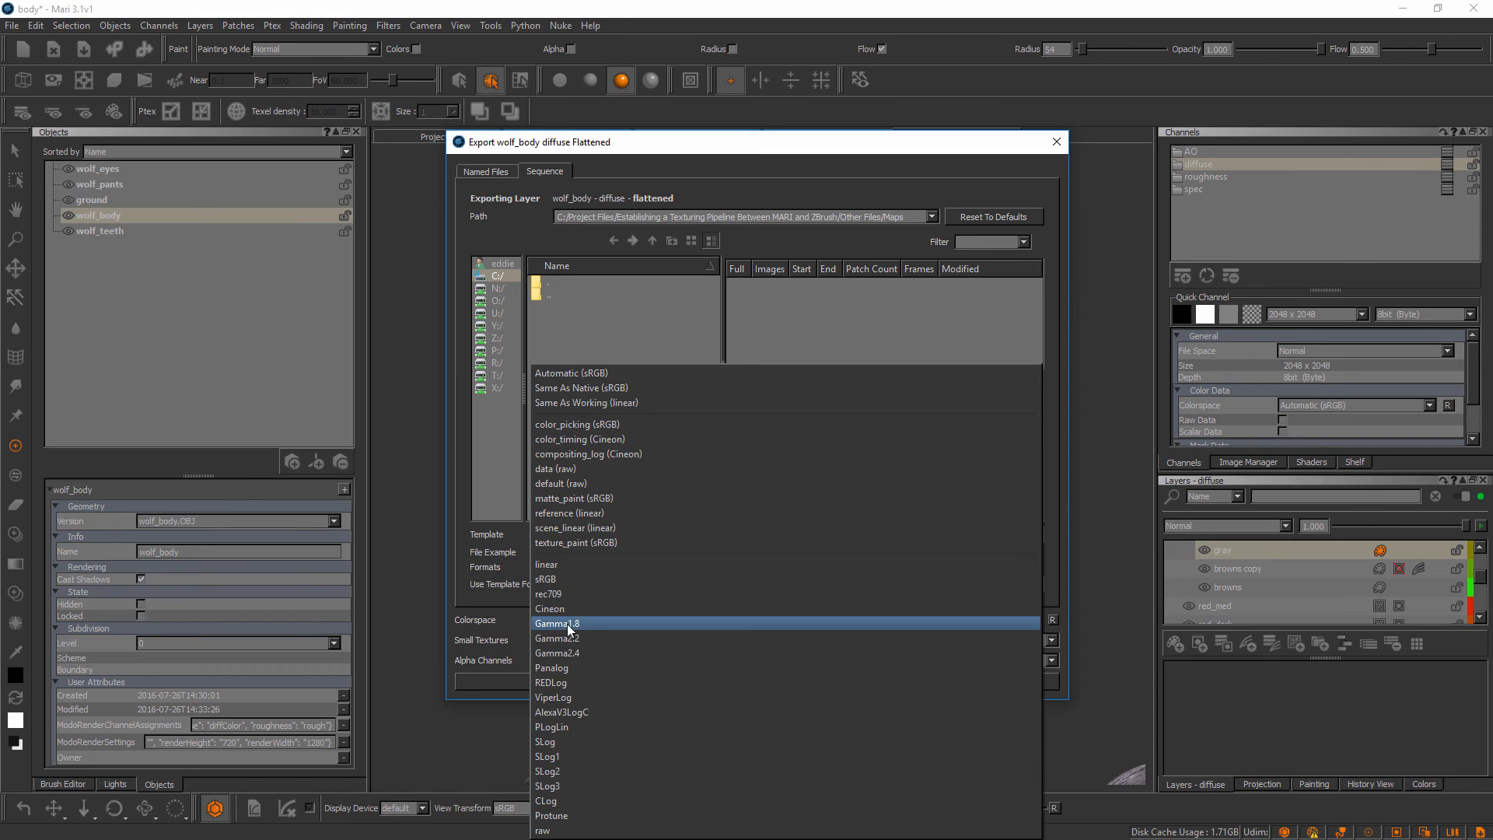
click(498, 584)
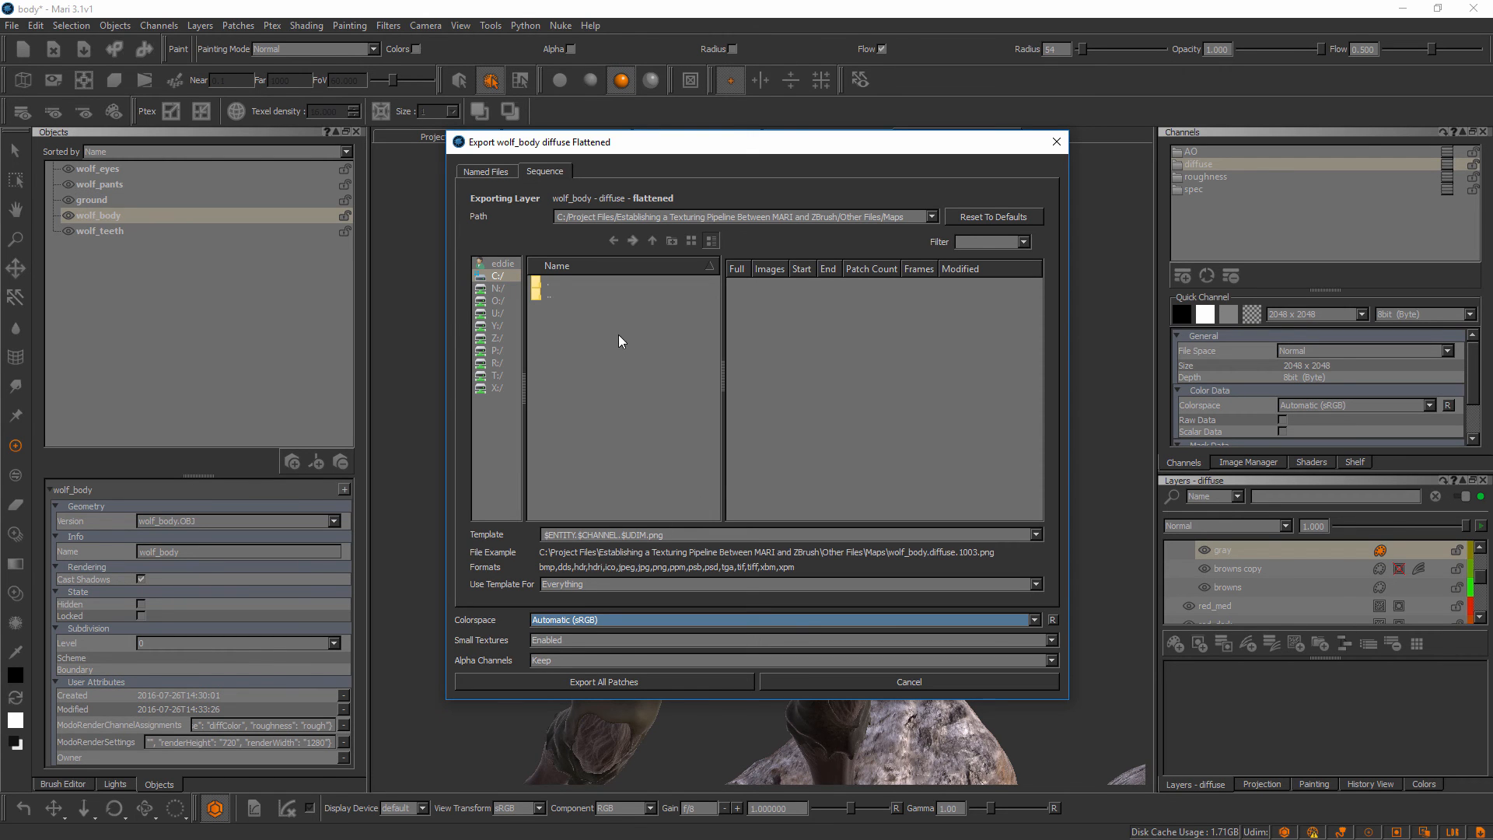
Create a wolf_body folder inside Maps and export all flattened diffuse patches into it
click(670, 241)
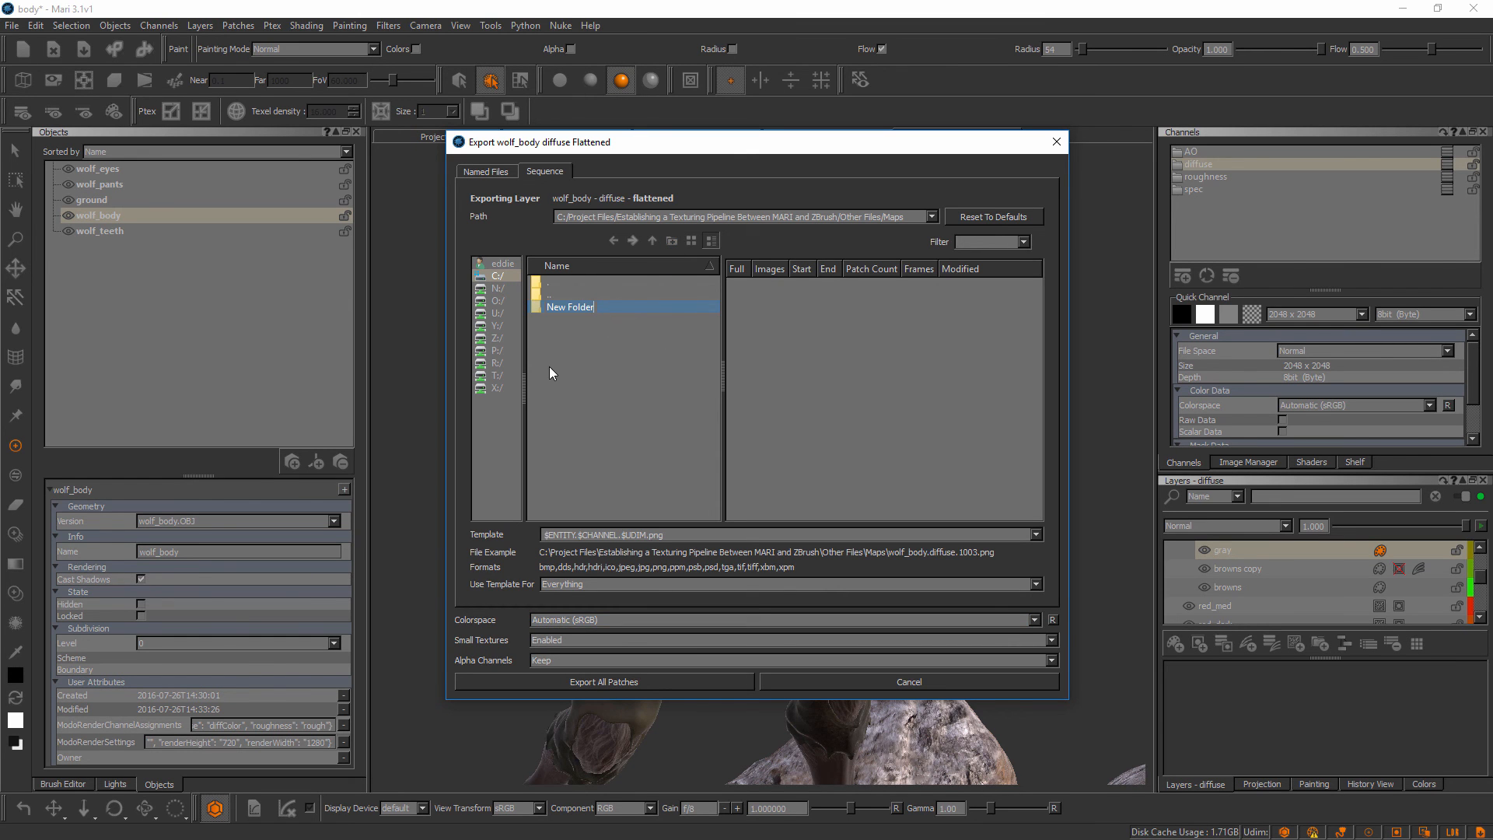
text(wolf_body)
key(Return)
double_click(582, 308)
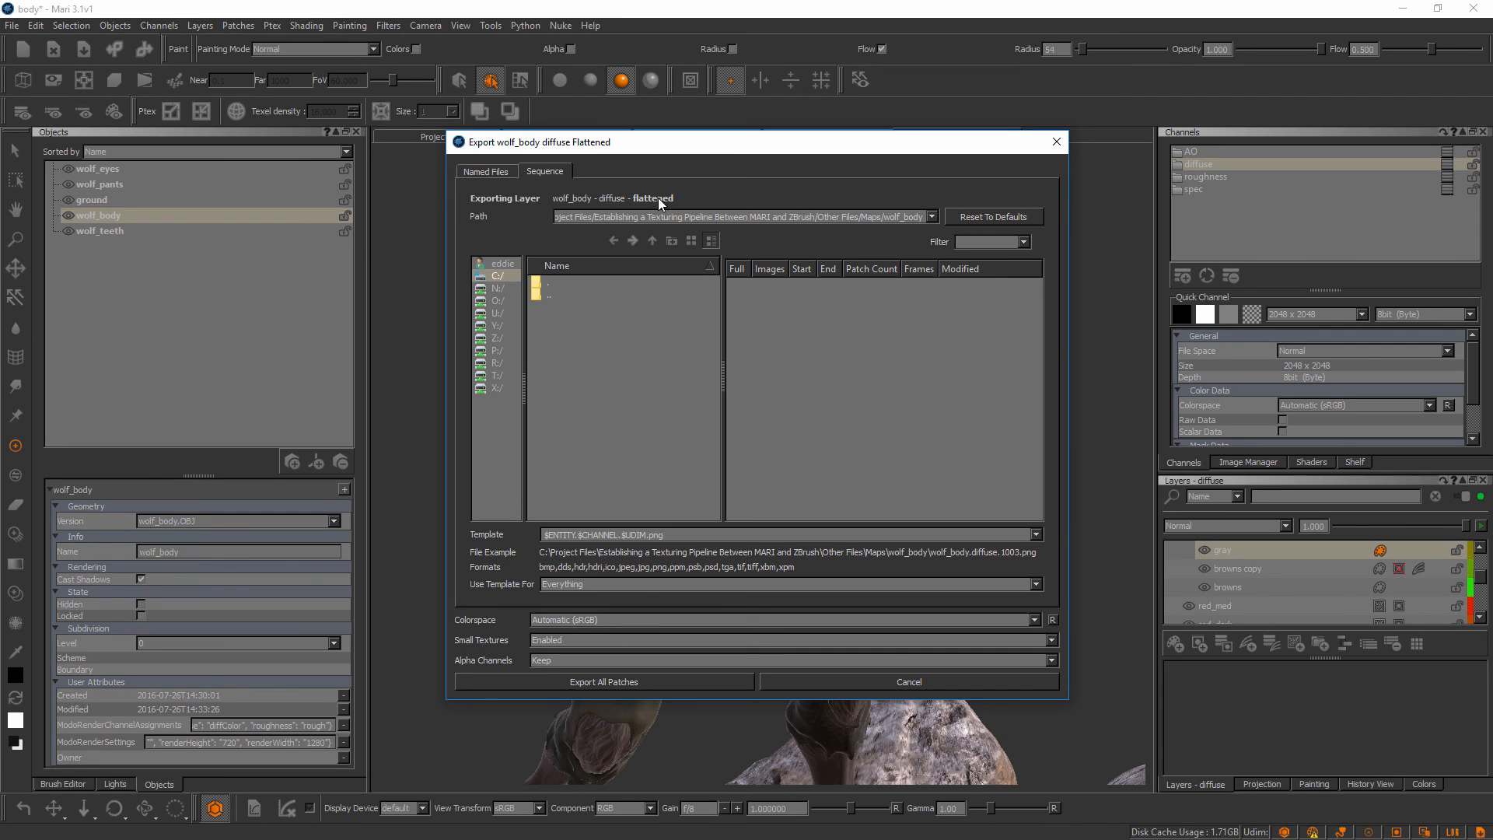
click(630, 680)
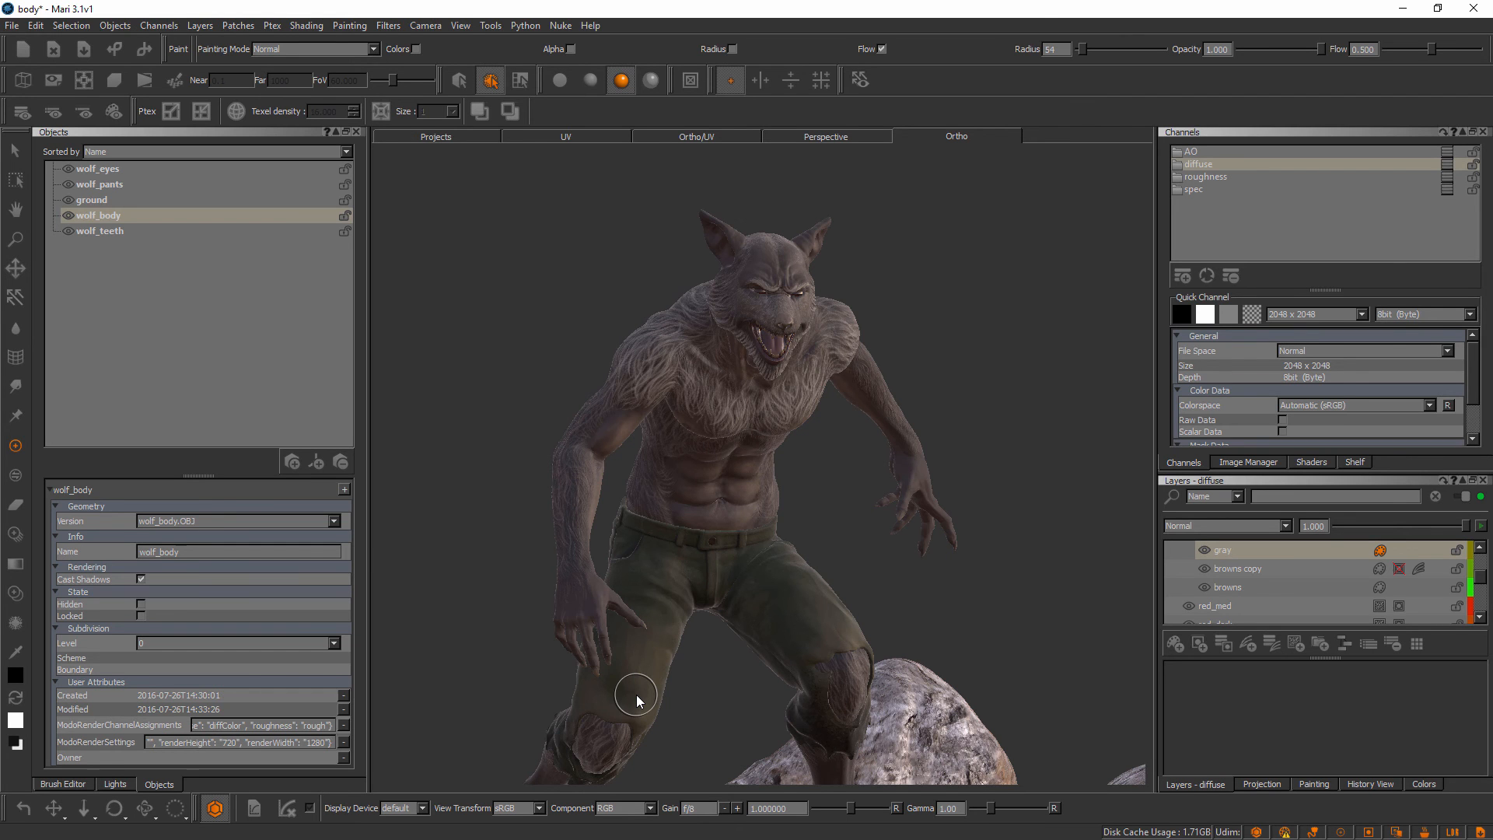
Switch to File Explorer and examine the exported diffuse maps in Maps/wolf_body as enlarged thumbnails
key(alt+Tab)
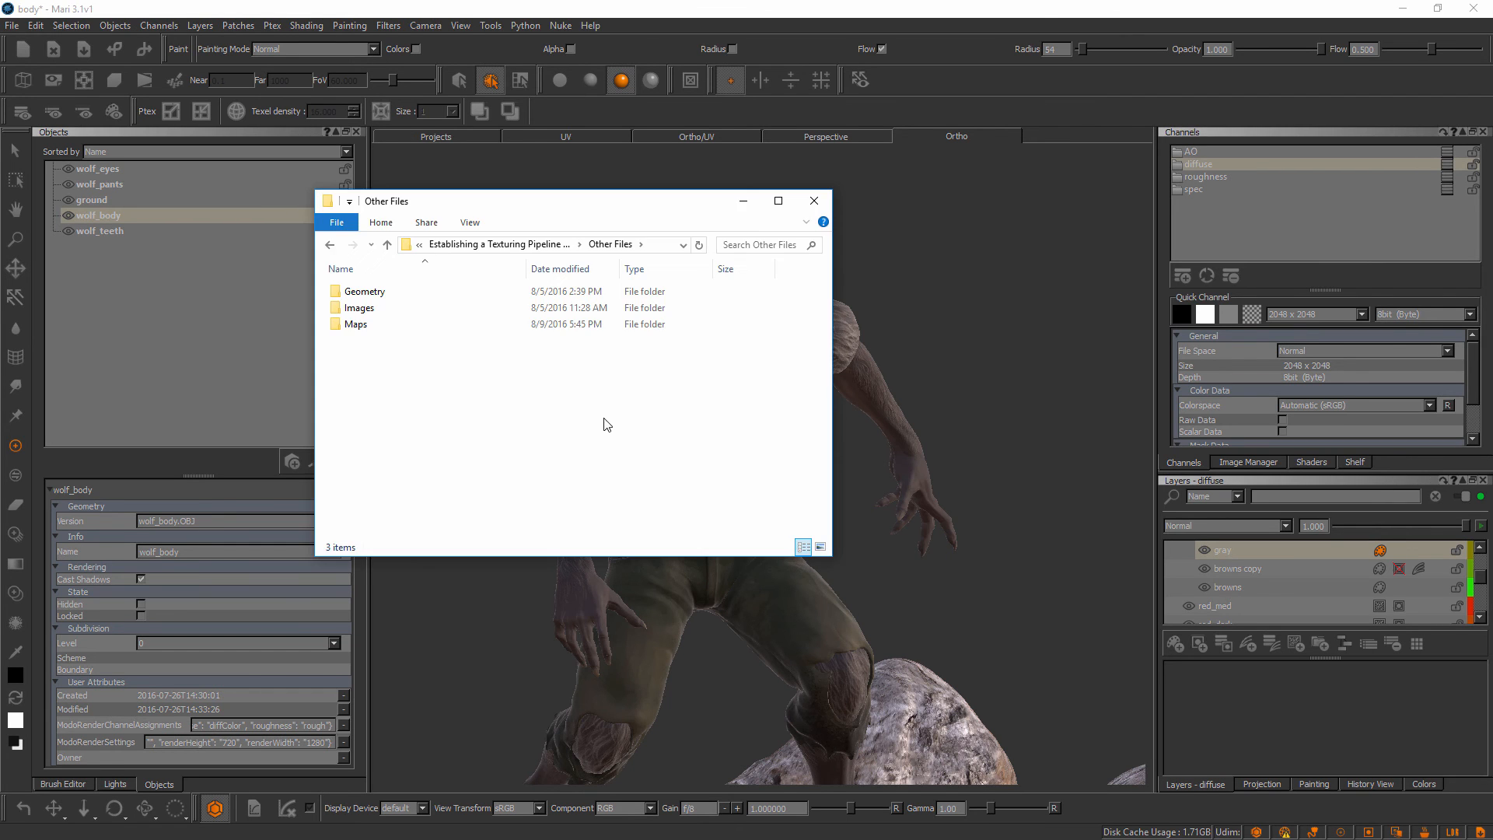
double_click(378, 325)
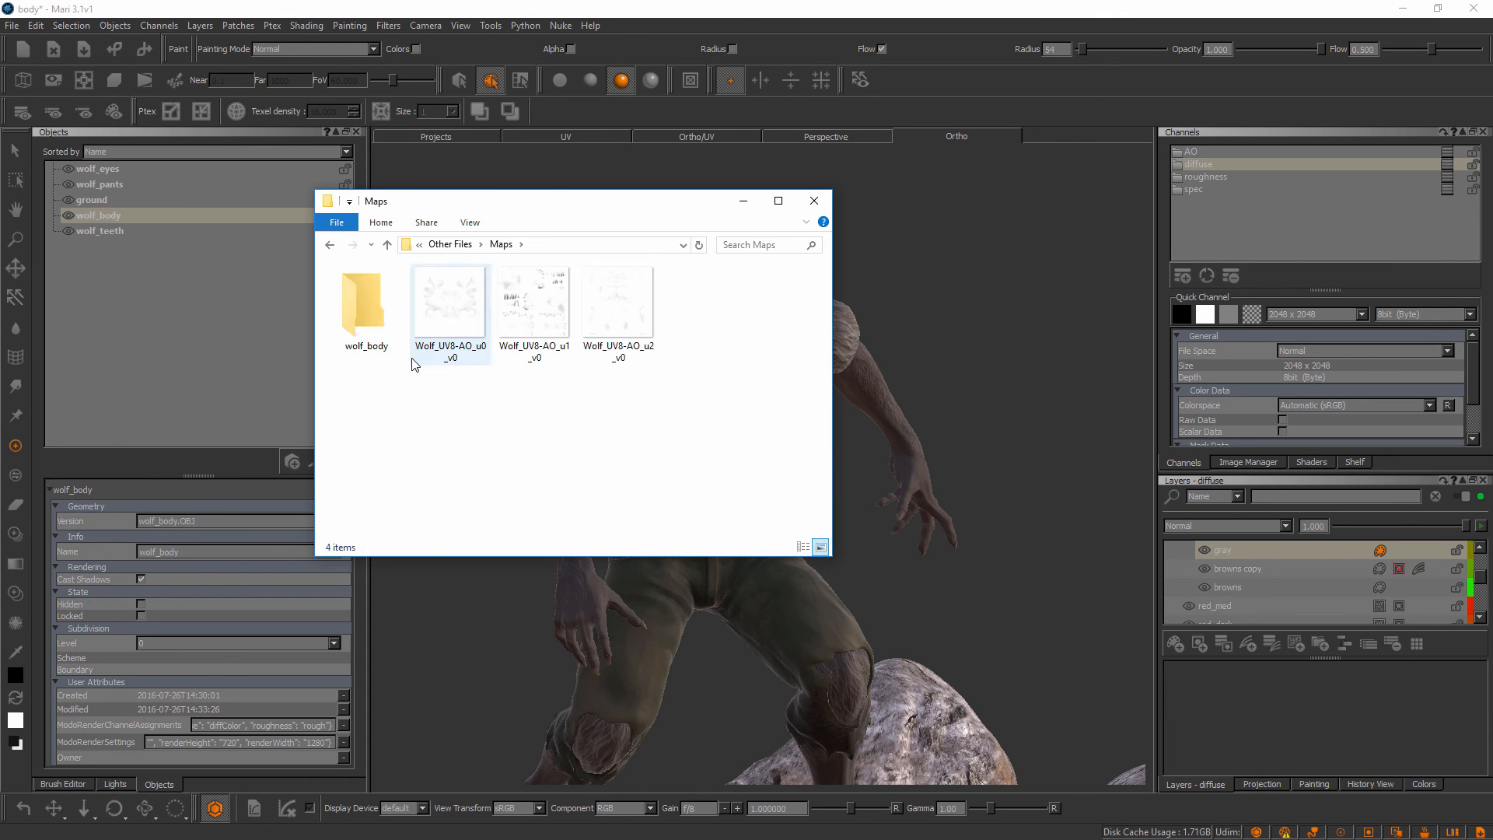
double_click(379, 336)
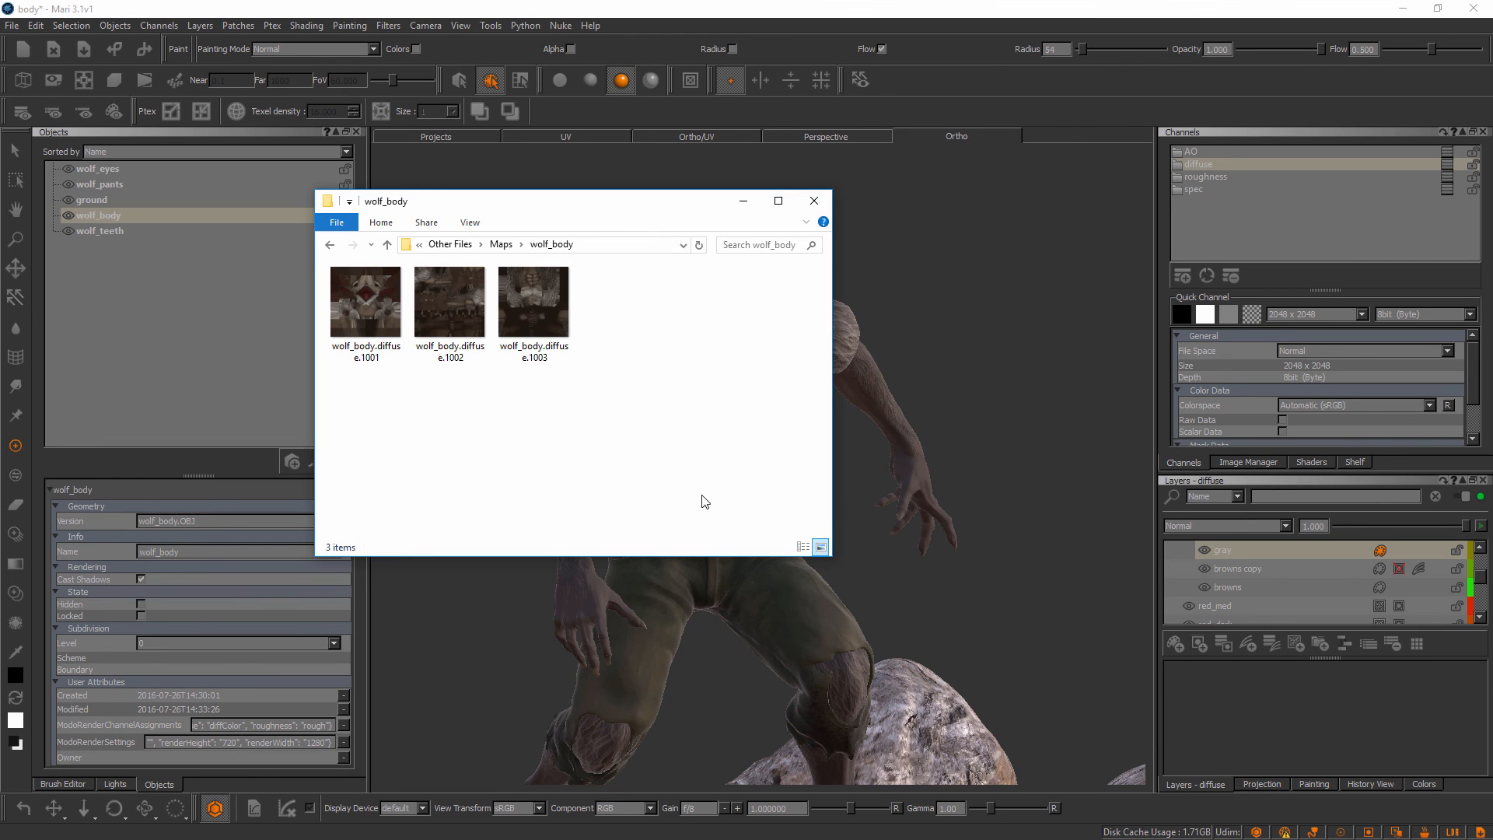
right_click(483, 375)
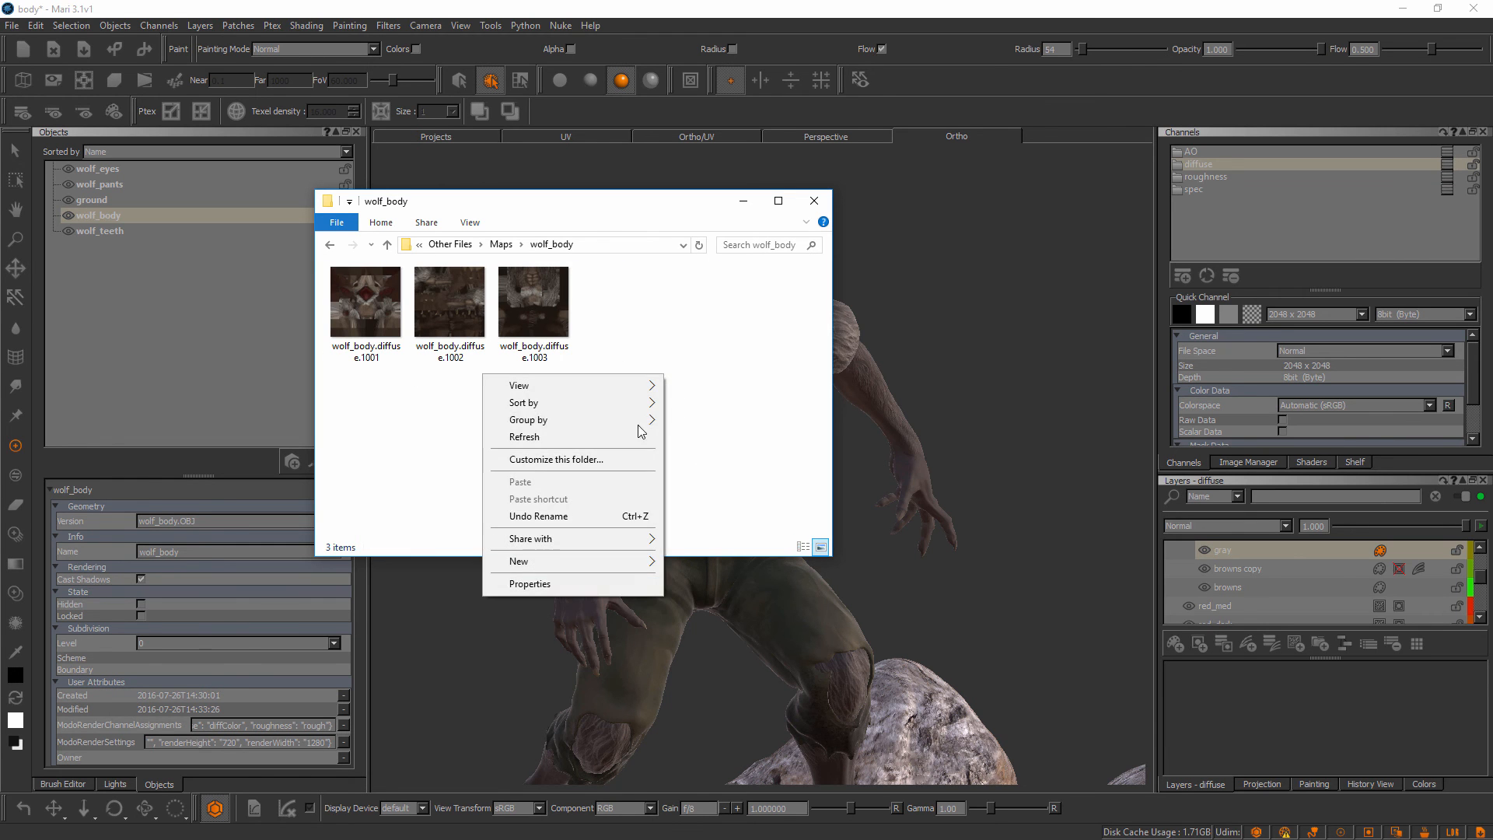
mouse_move(501, 386)
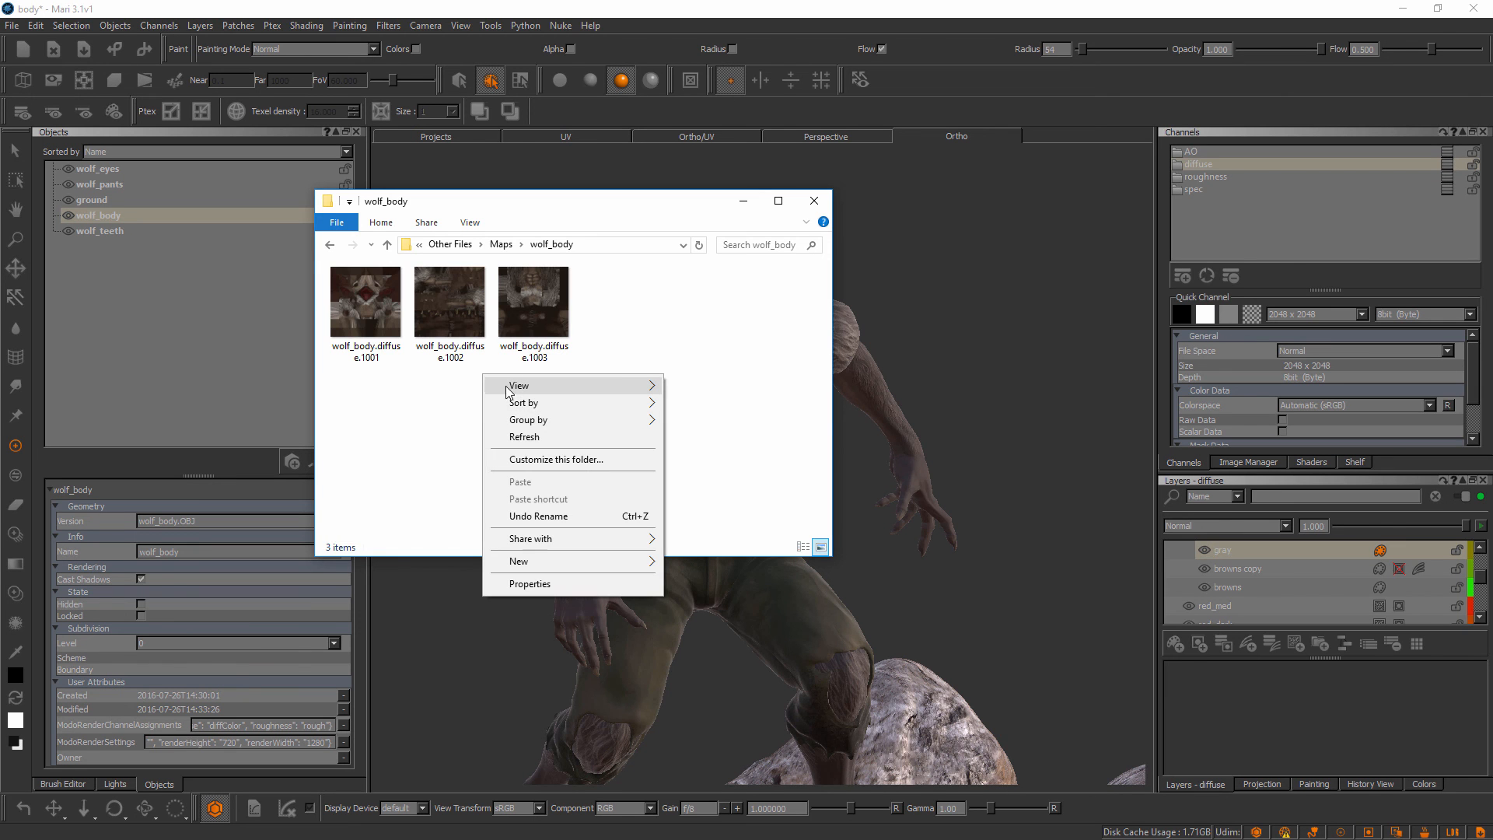
click(454, 385)
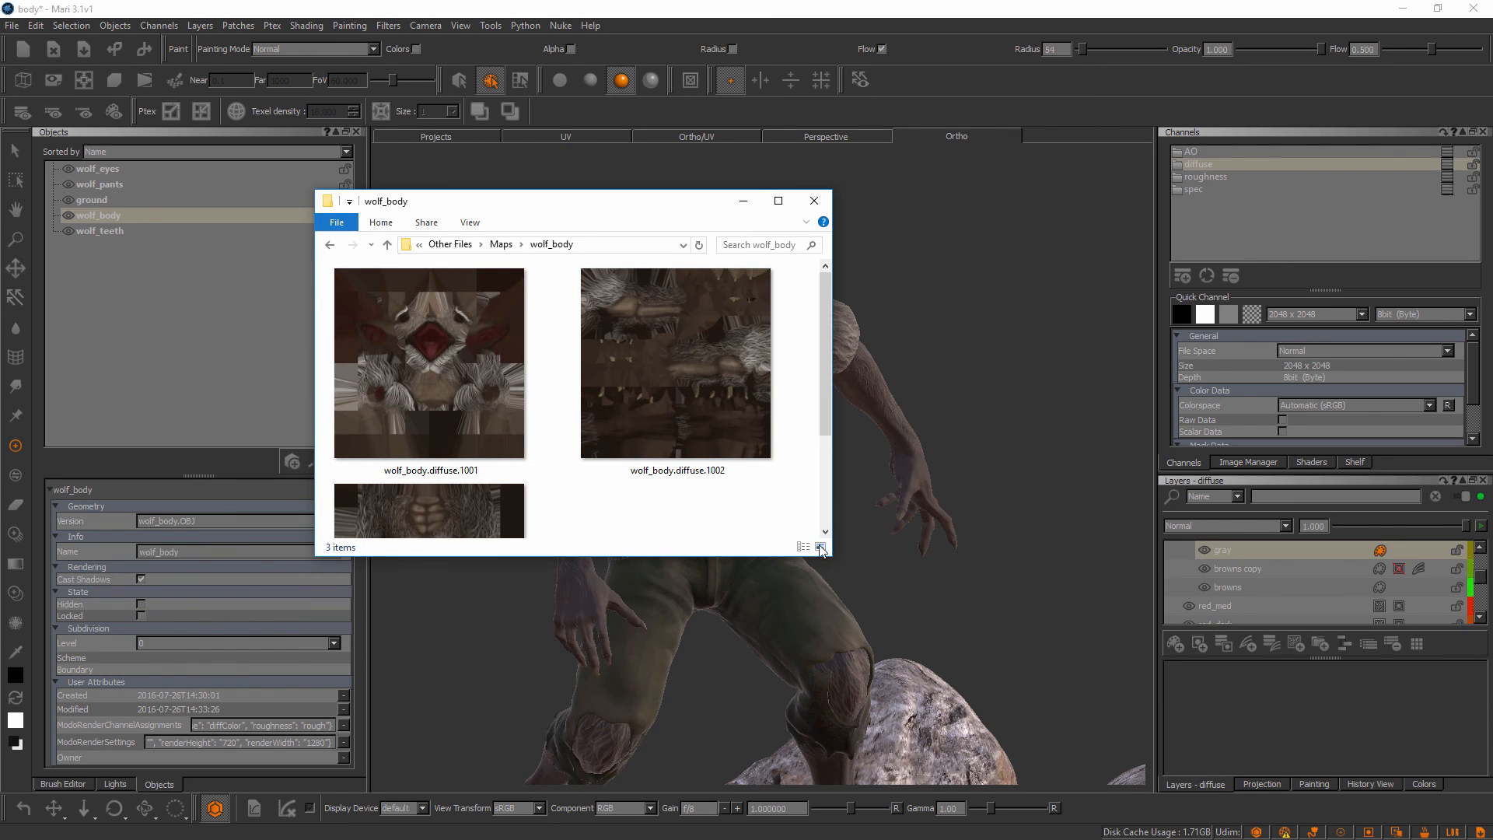
drag(830, 557, 835, 688)
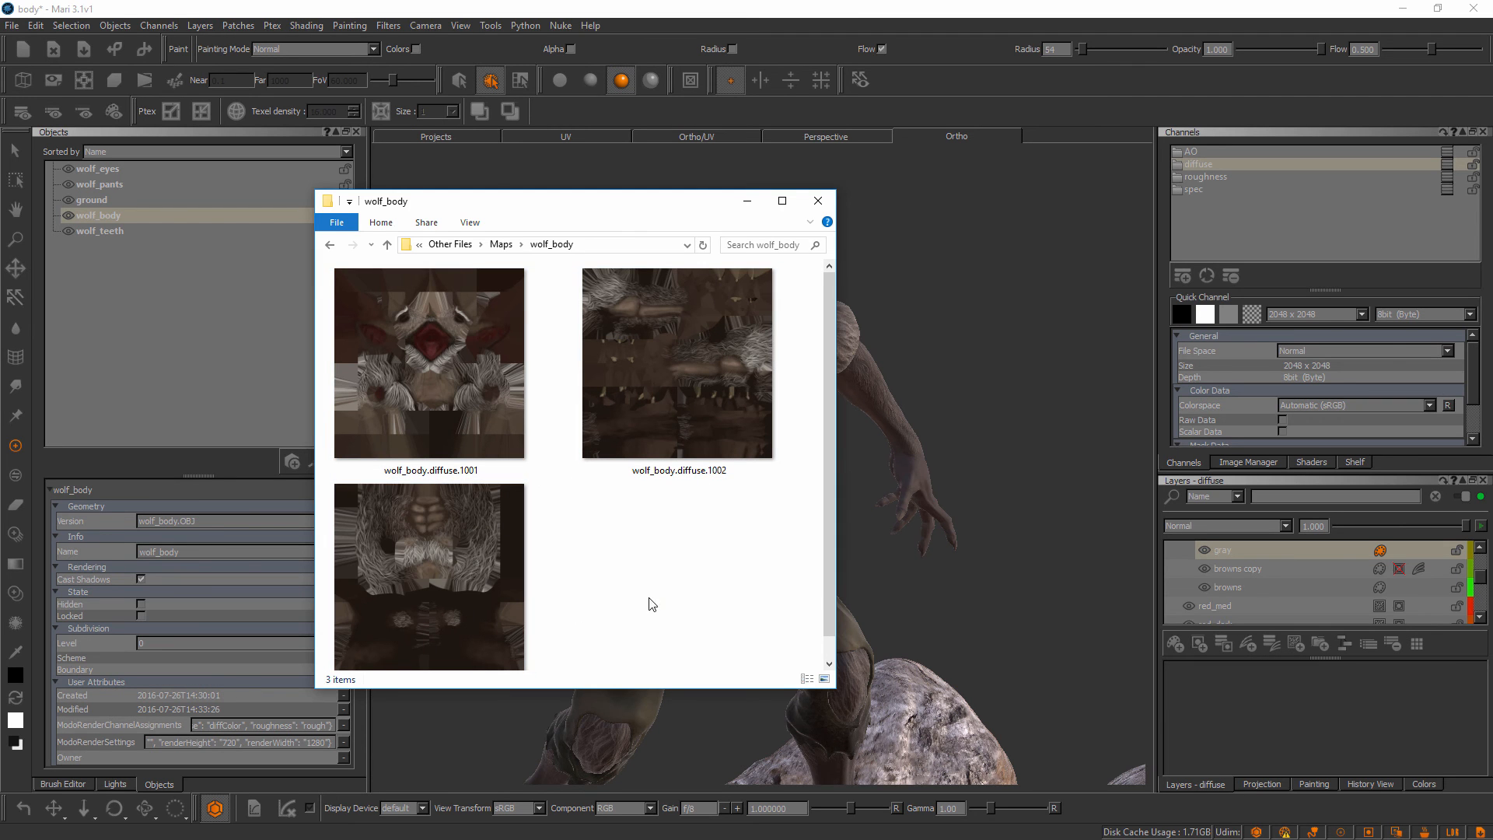
scroll(827, 614, down, 1)
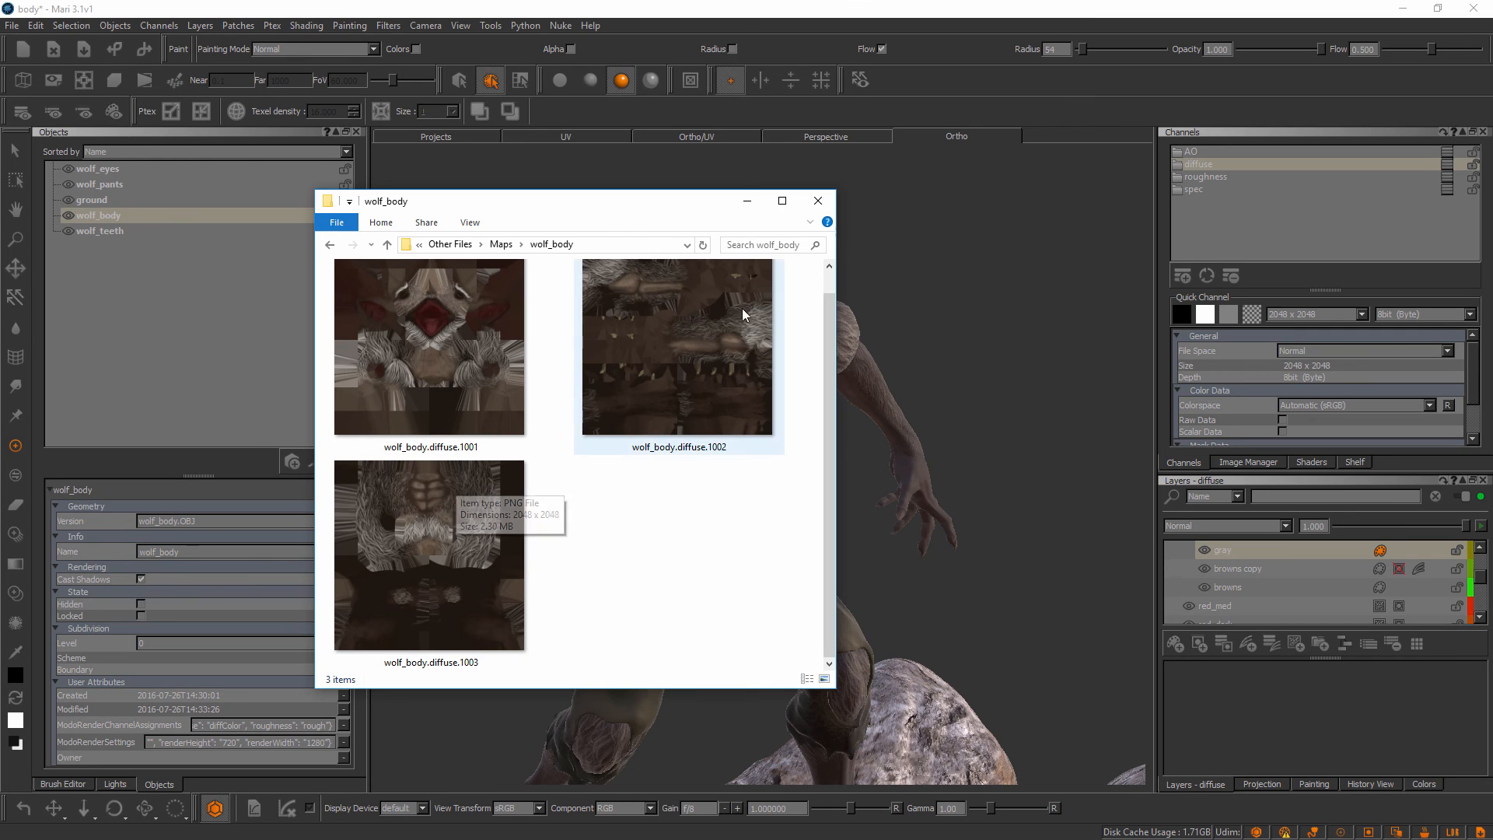
Go up from wolf_body to the Maps folder in File Explorer, and minimize the window to return to Mari
drag(690, 207, 697, 215)
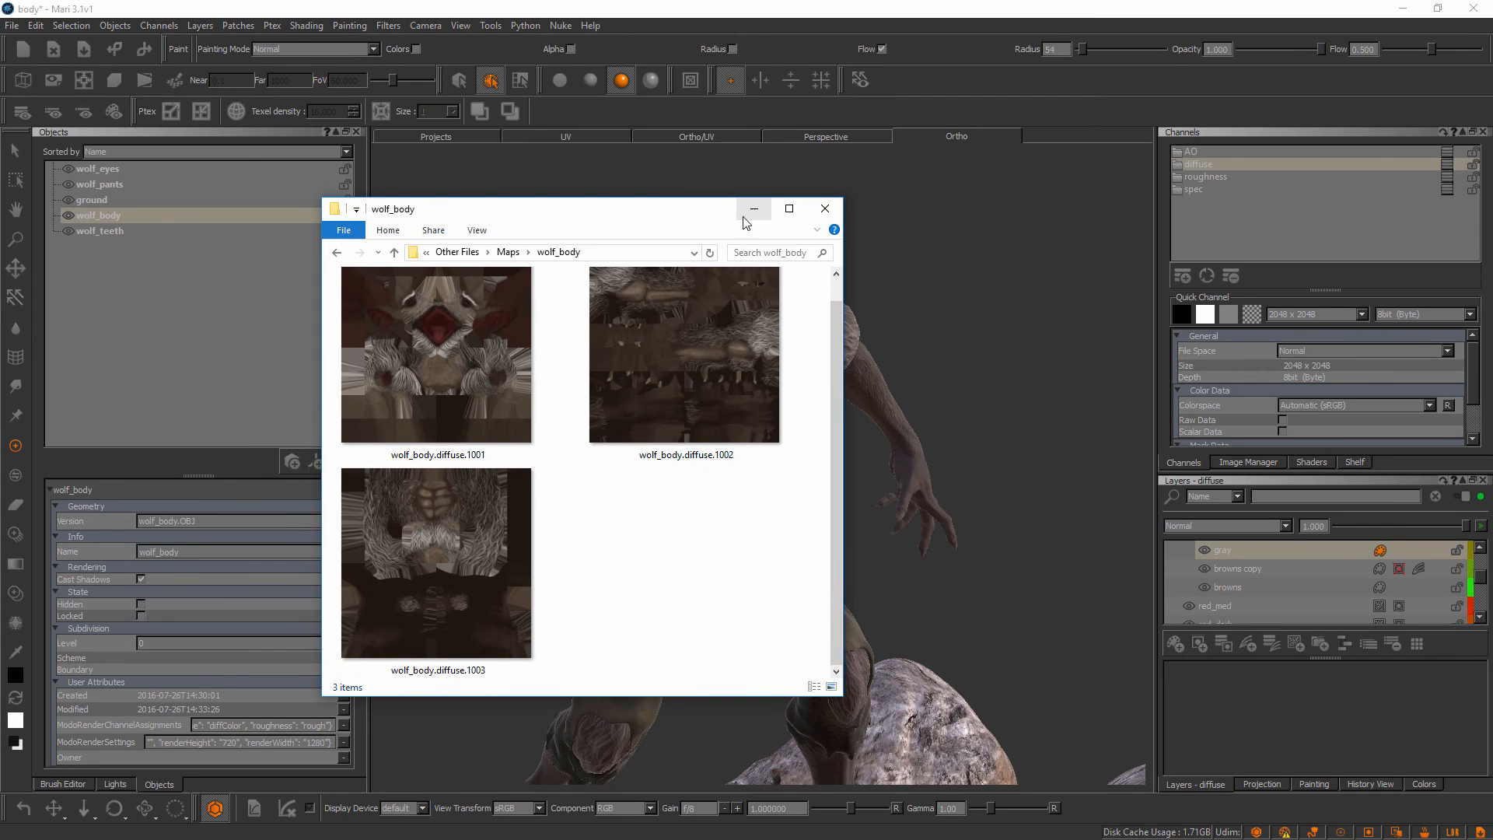
click(508, 252)
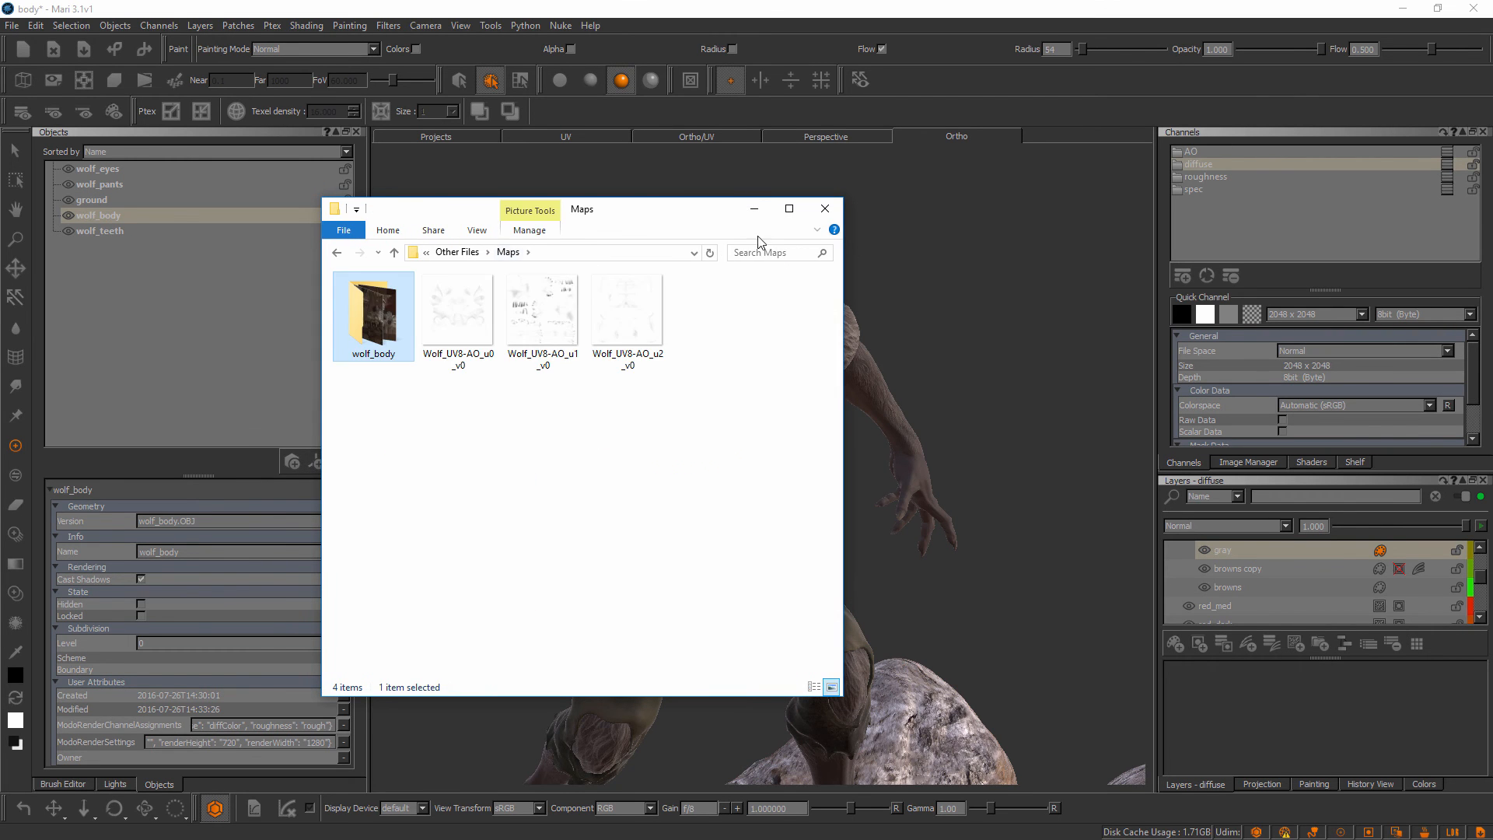
click(754, 210)
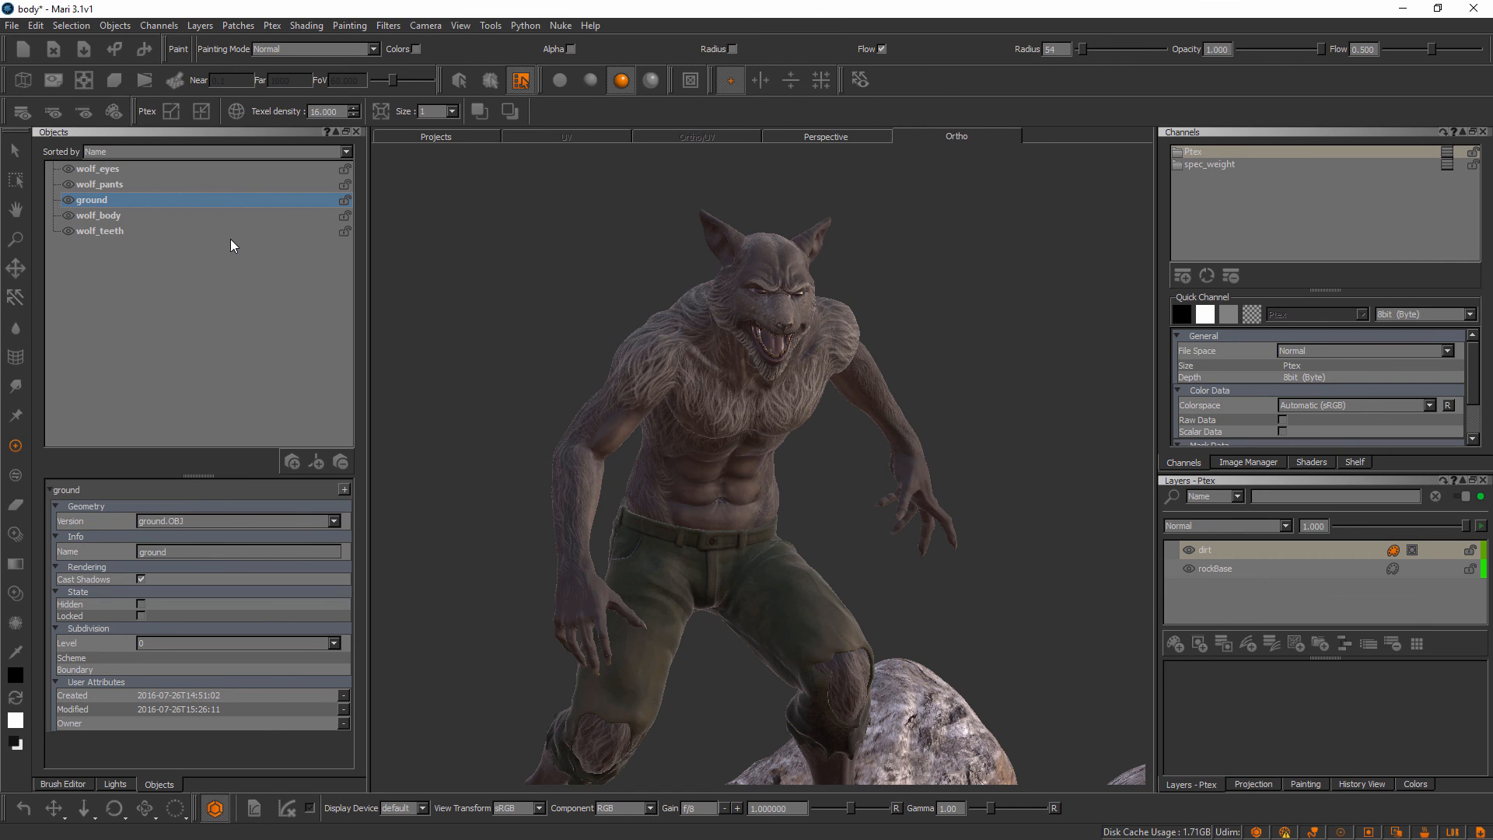
Start a flattened export of the ground object's Ptex channel into C:/Project Files/Establishing a Texturing Pipeline Between MARI and ZBrush/Other Files/Maps
right_click(1199, 151)
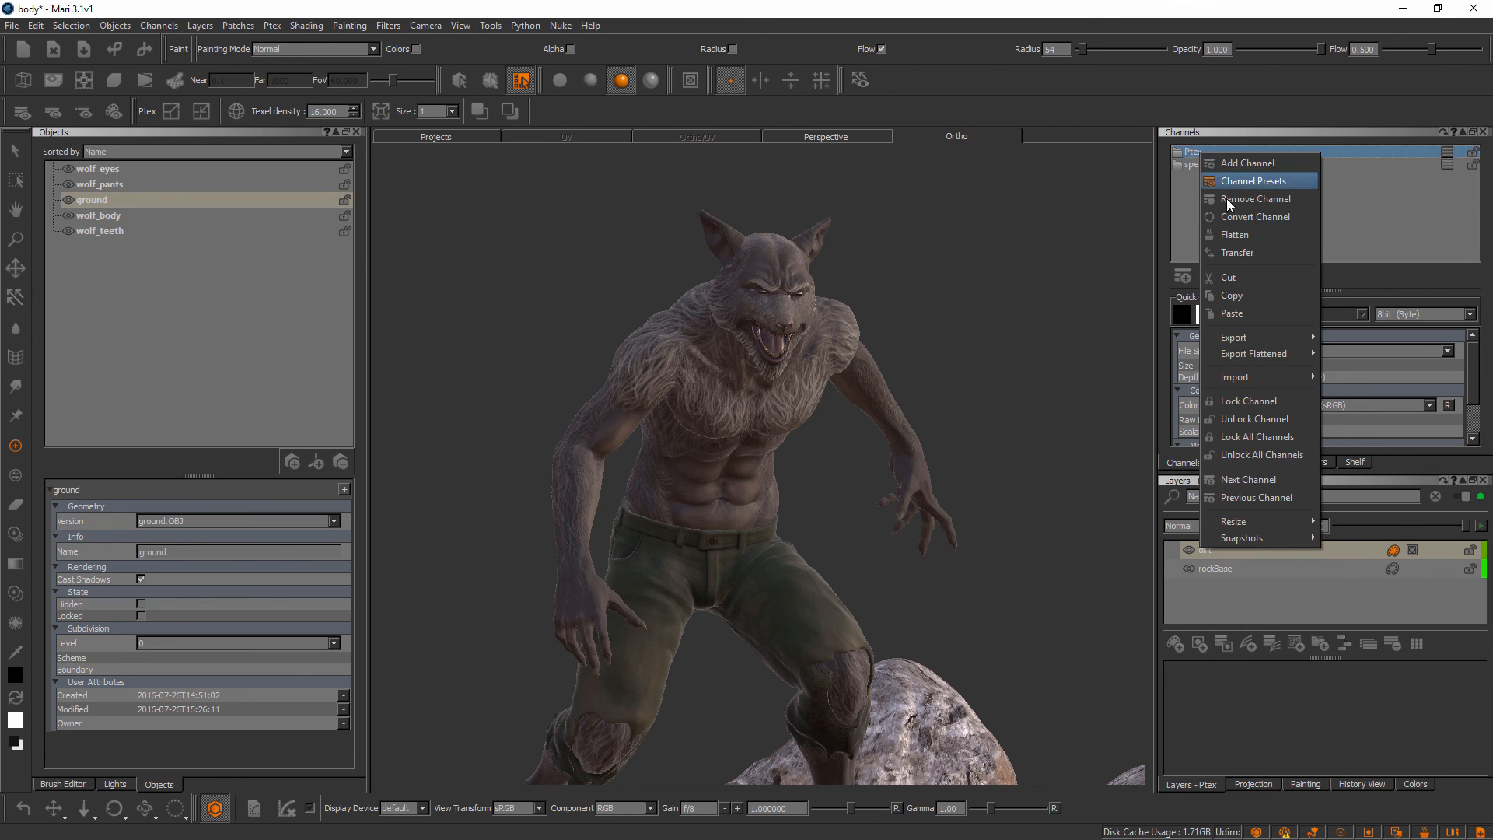
mouse_move(1258, 351)
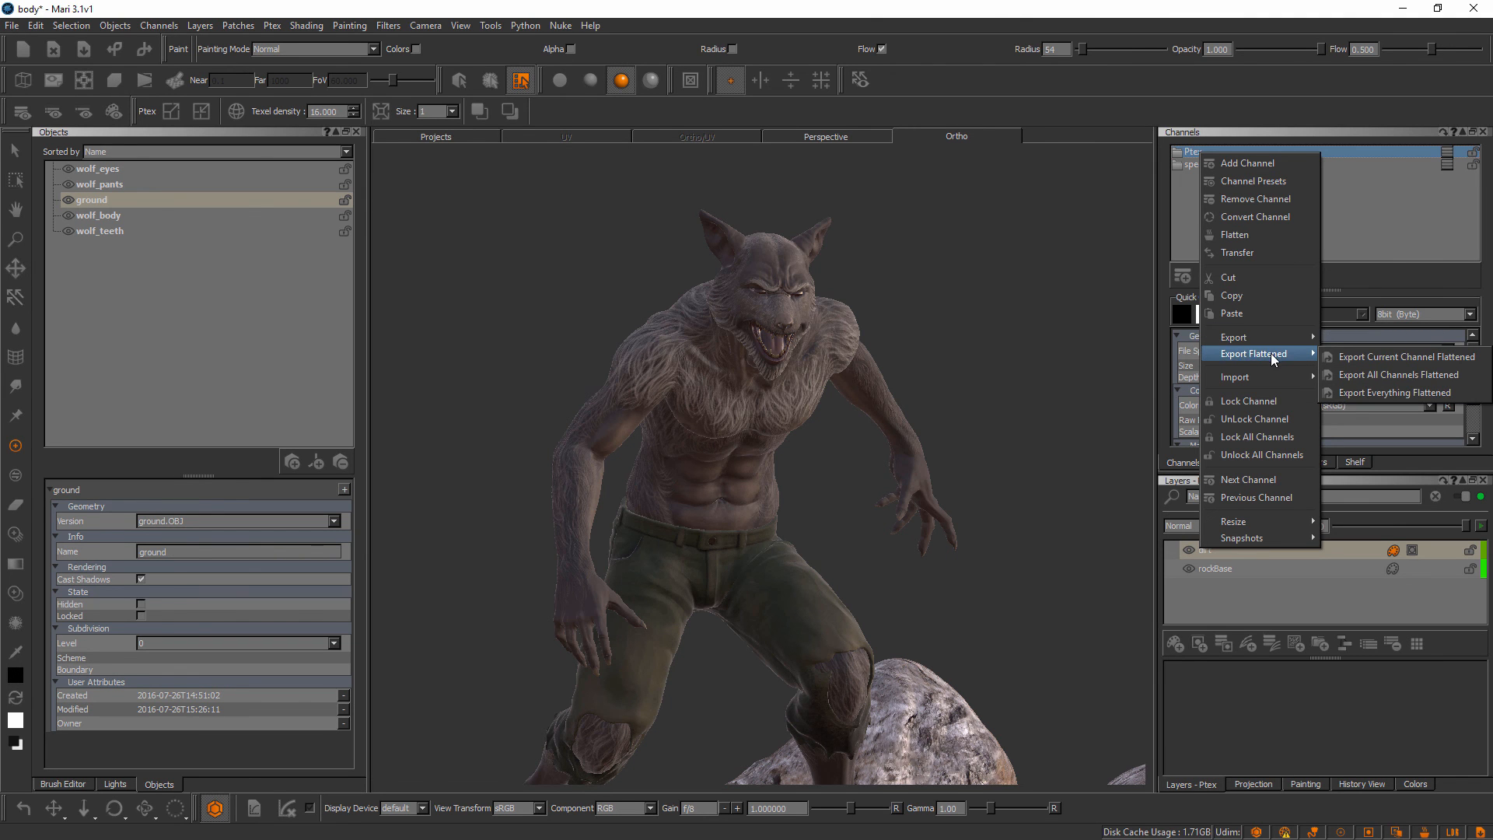
click(1383, 356)
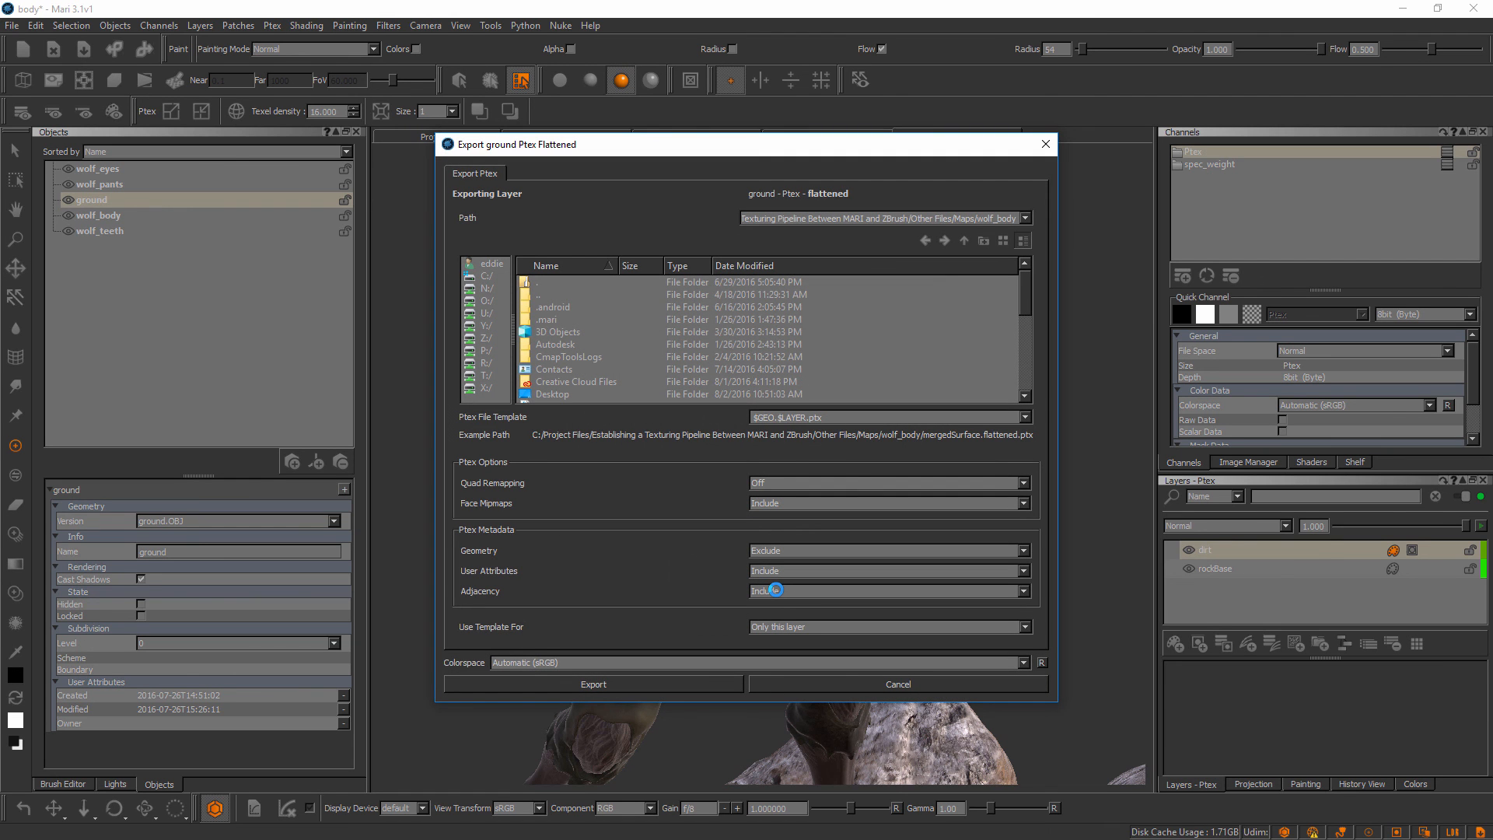
click(487, 276)
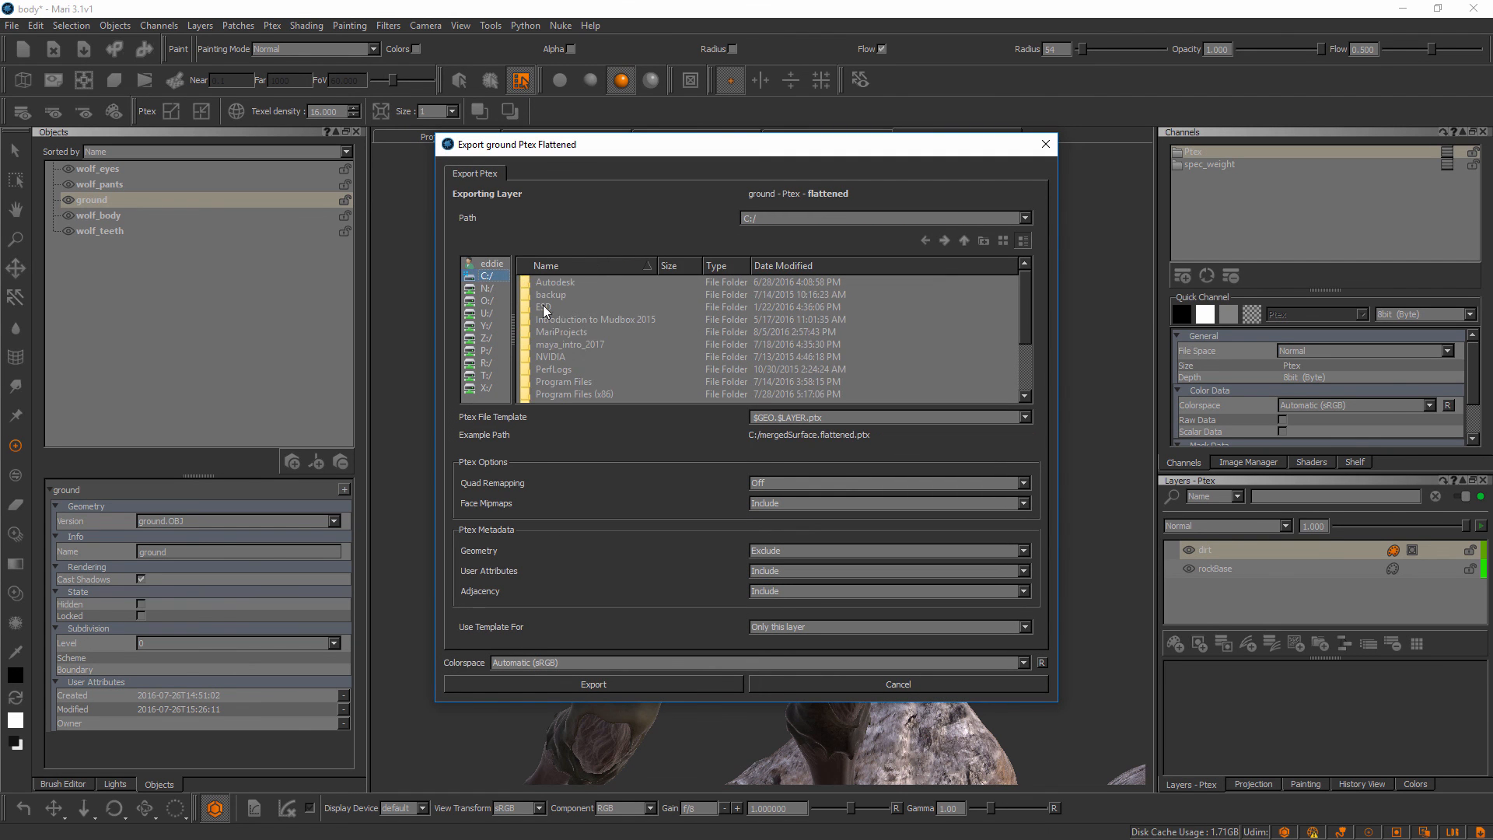
drag(1023, 310, 1024, 324)
double_click(598, 381)
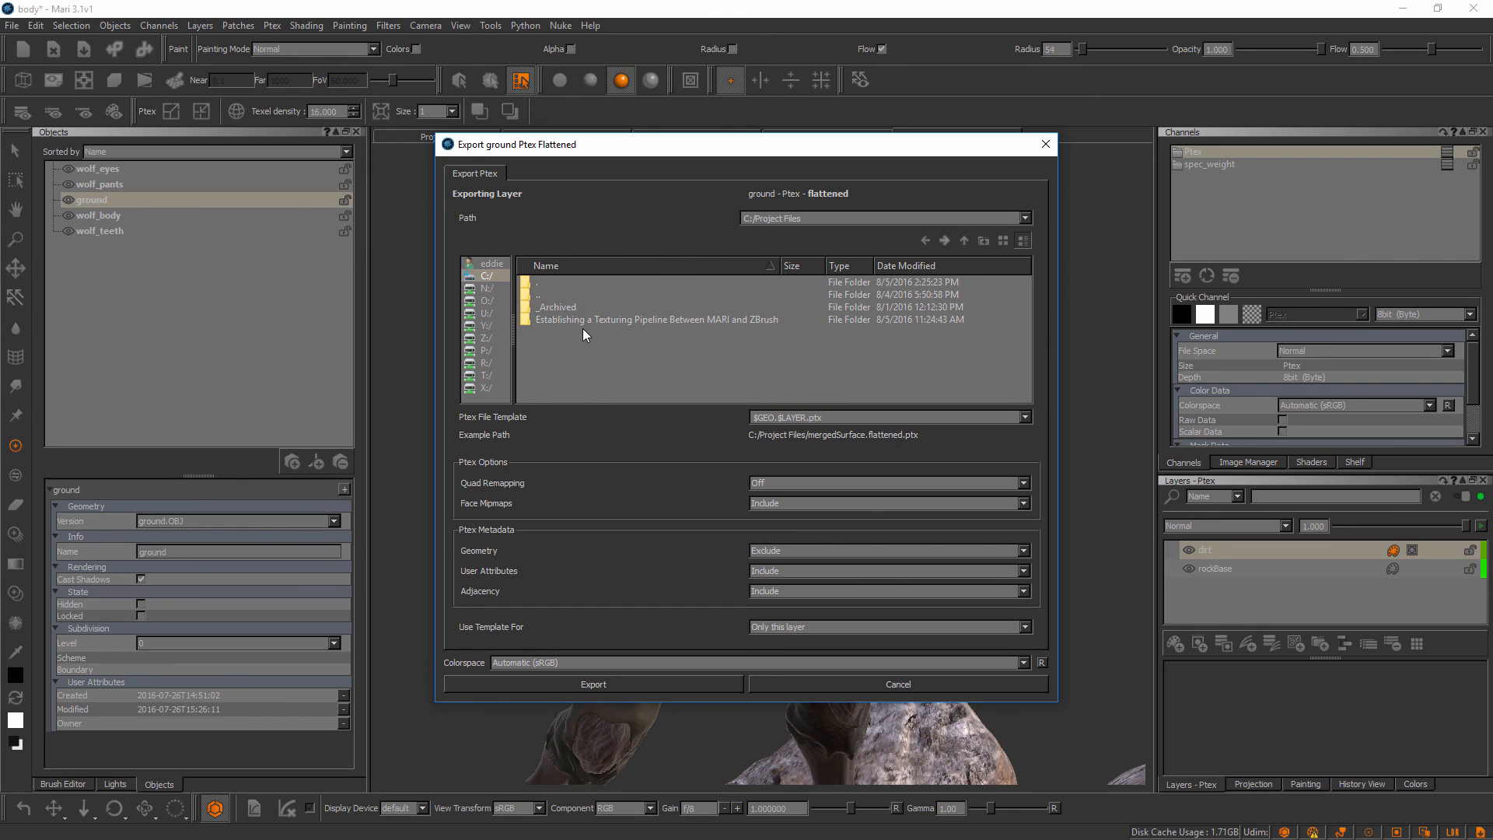
double_click(581, 320)
double_click(576, 320)
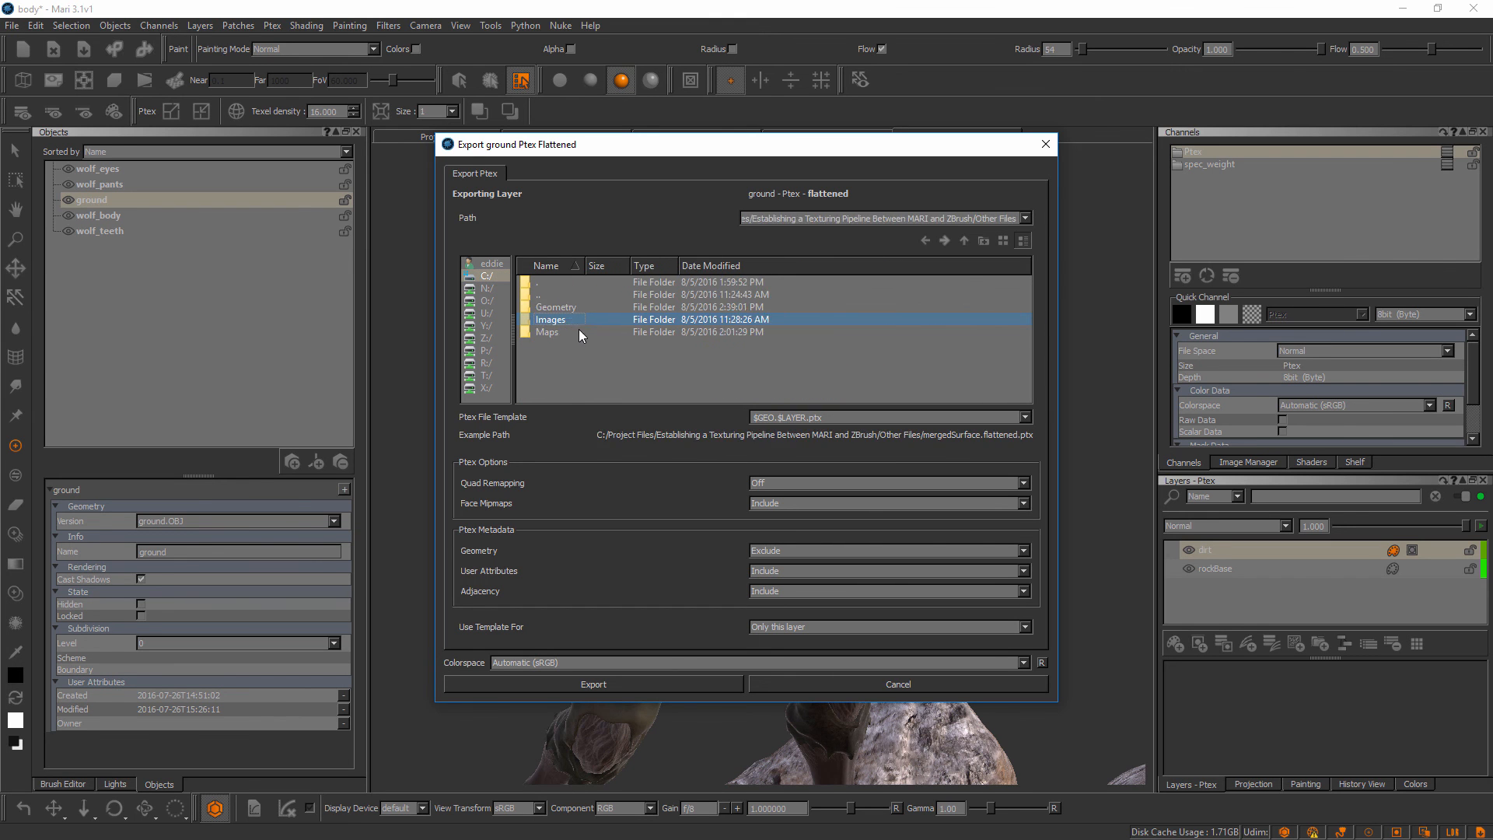
double_click(567, 333)
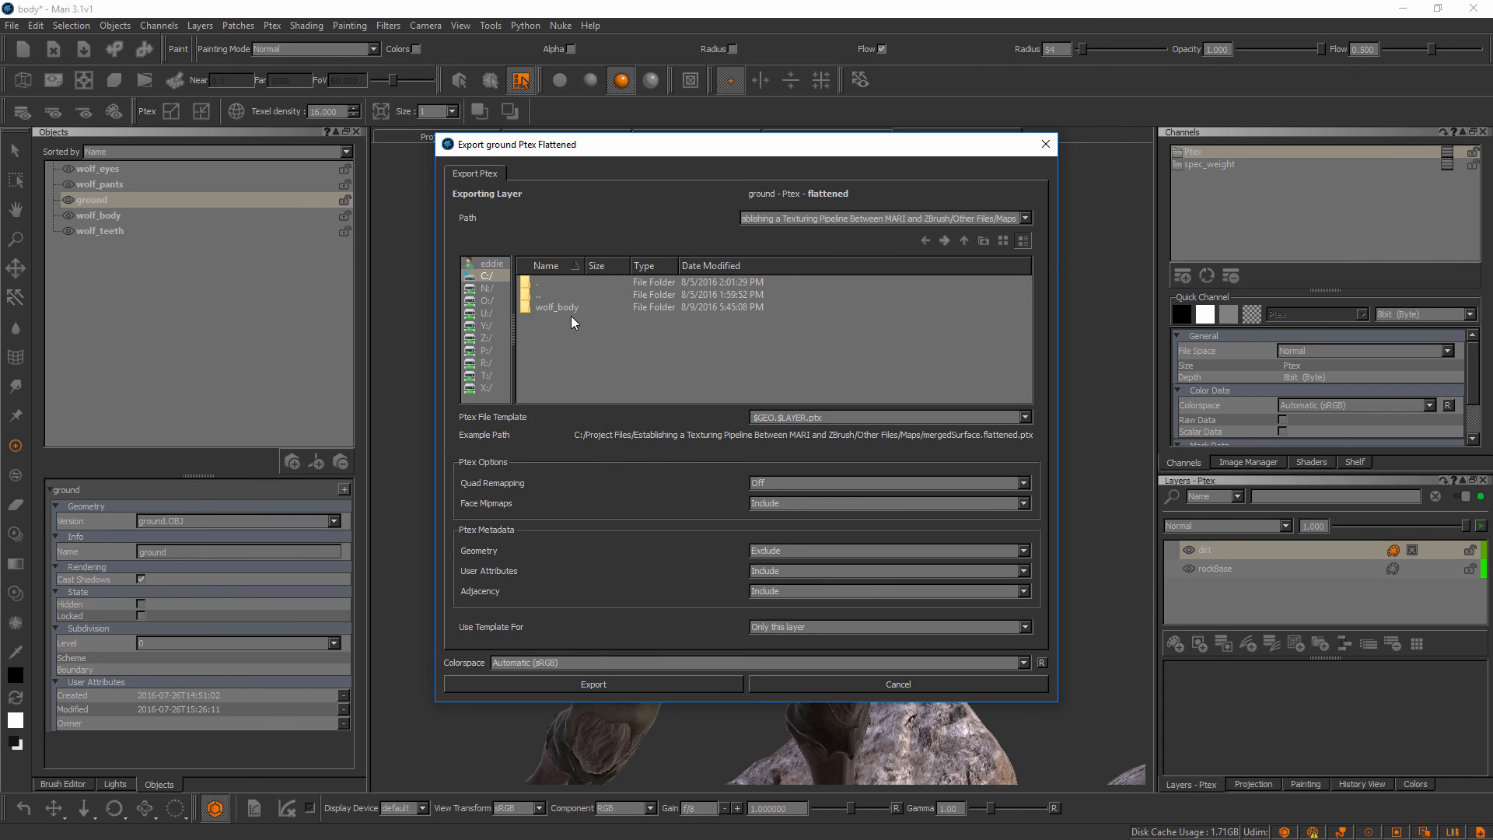
Create a folder named ground inside Maps and open it as the export destination
click(982, 243)
text(ground)
key(Return)
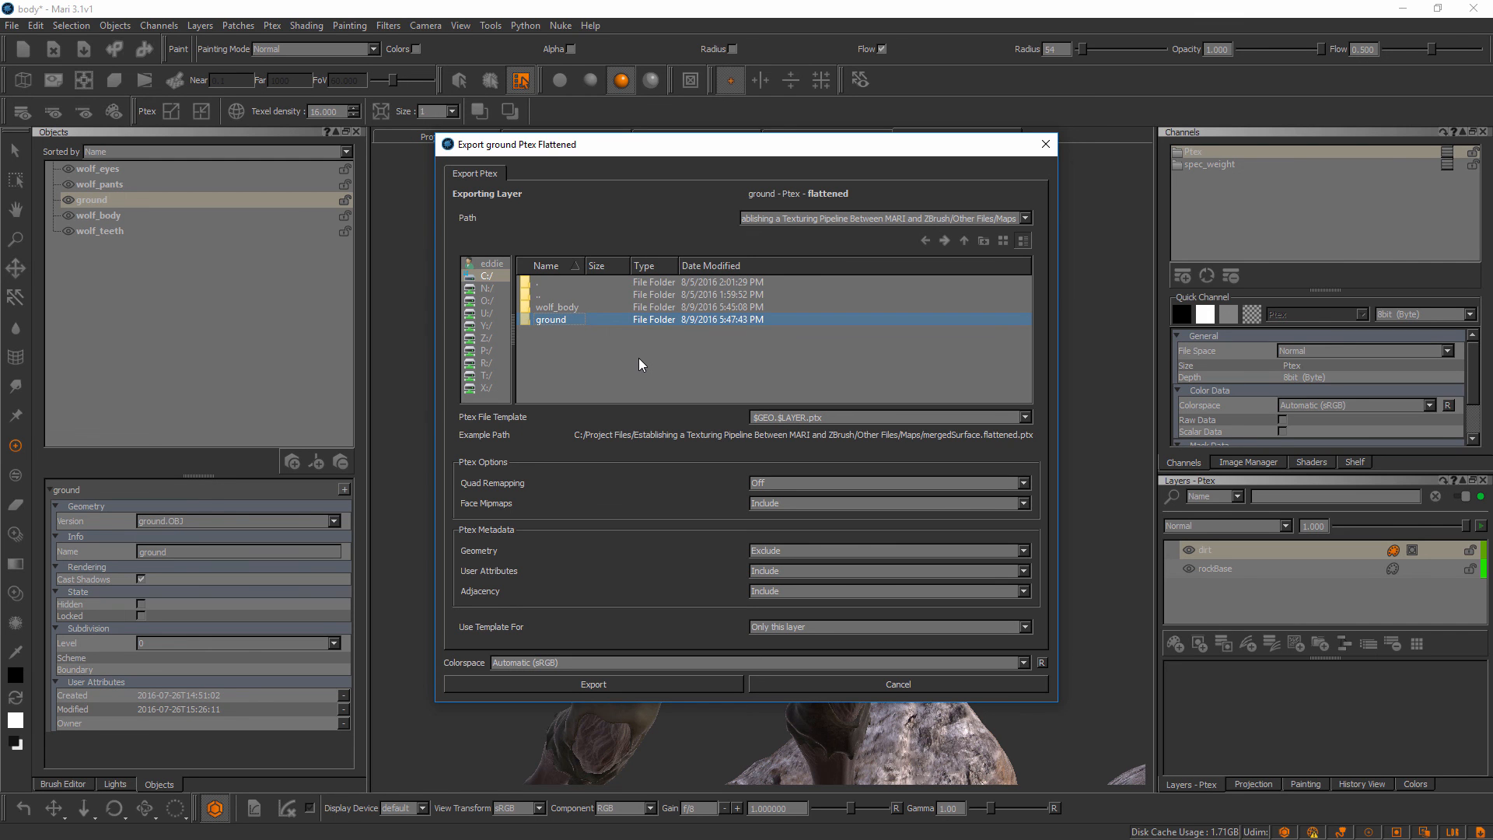
double_click(566, 319)
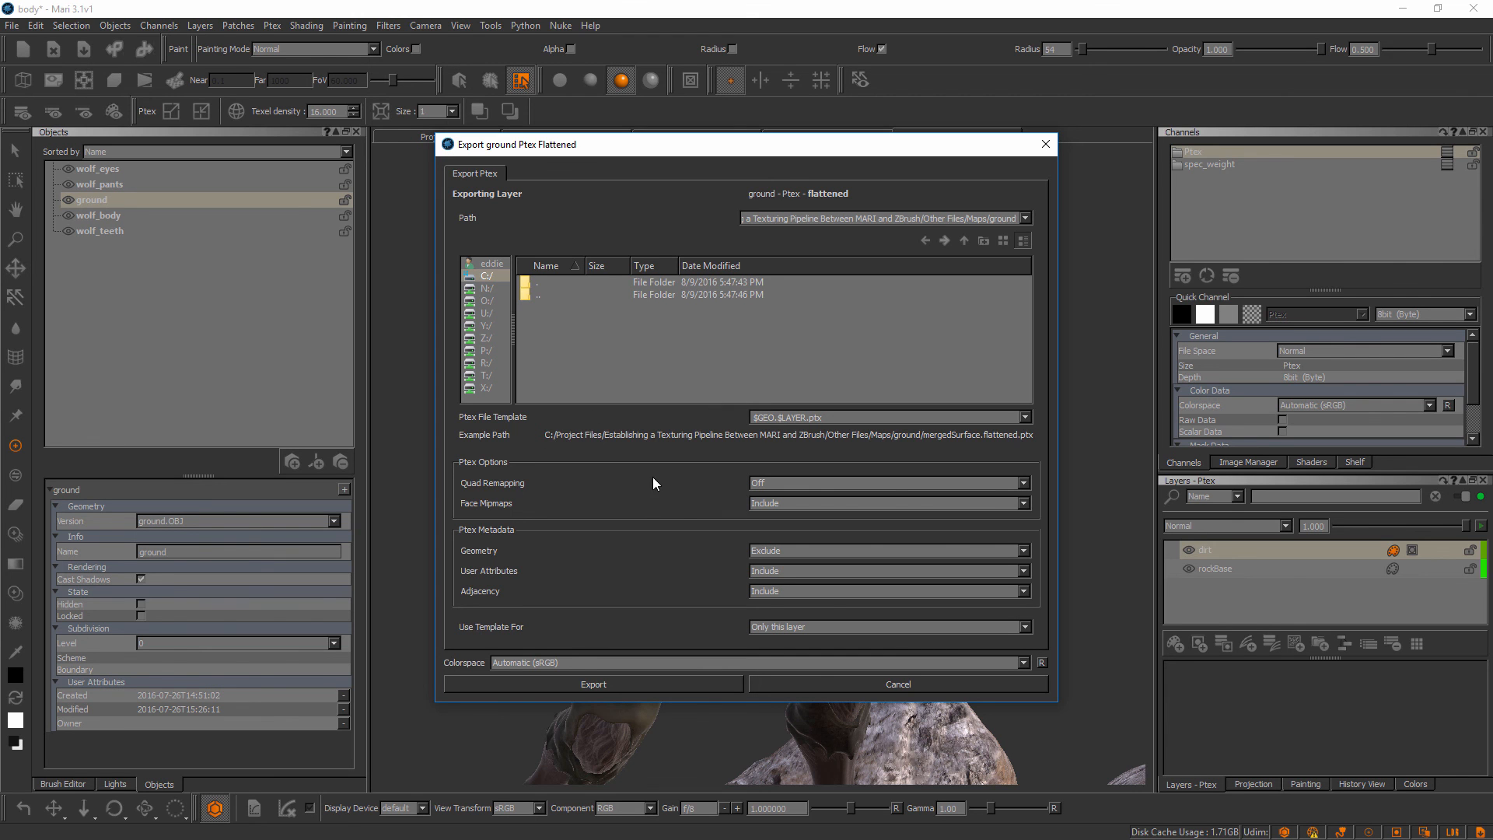
Set the Ptex file template to $ENTITY.$CHANNEL.ptx for the ground export
mouse_move(830, 417)
drag(808, 417, 734, 429)
text($ENT)
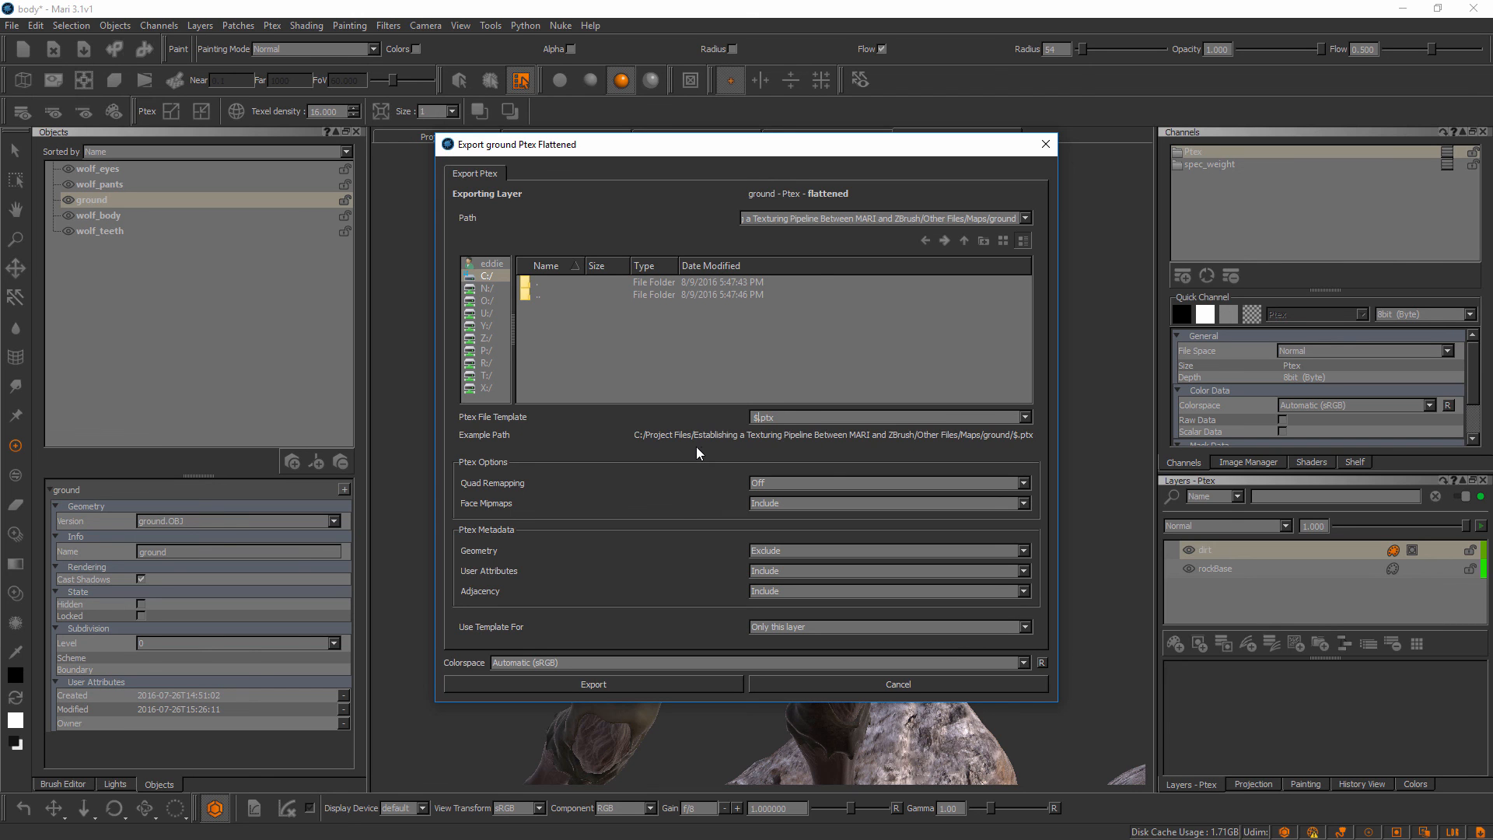
text(ITY)
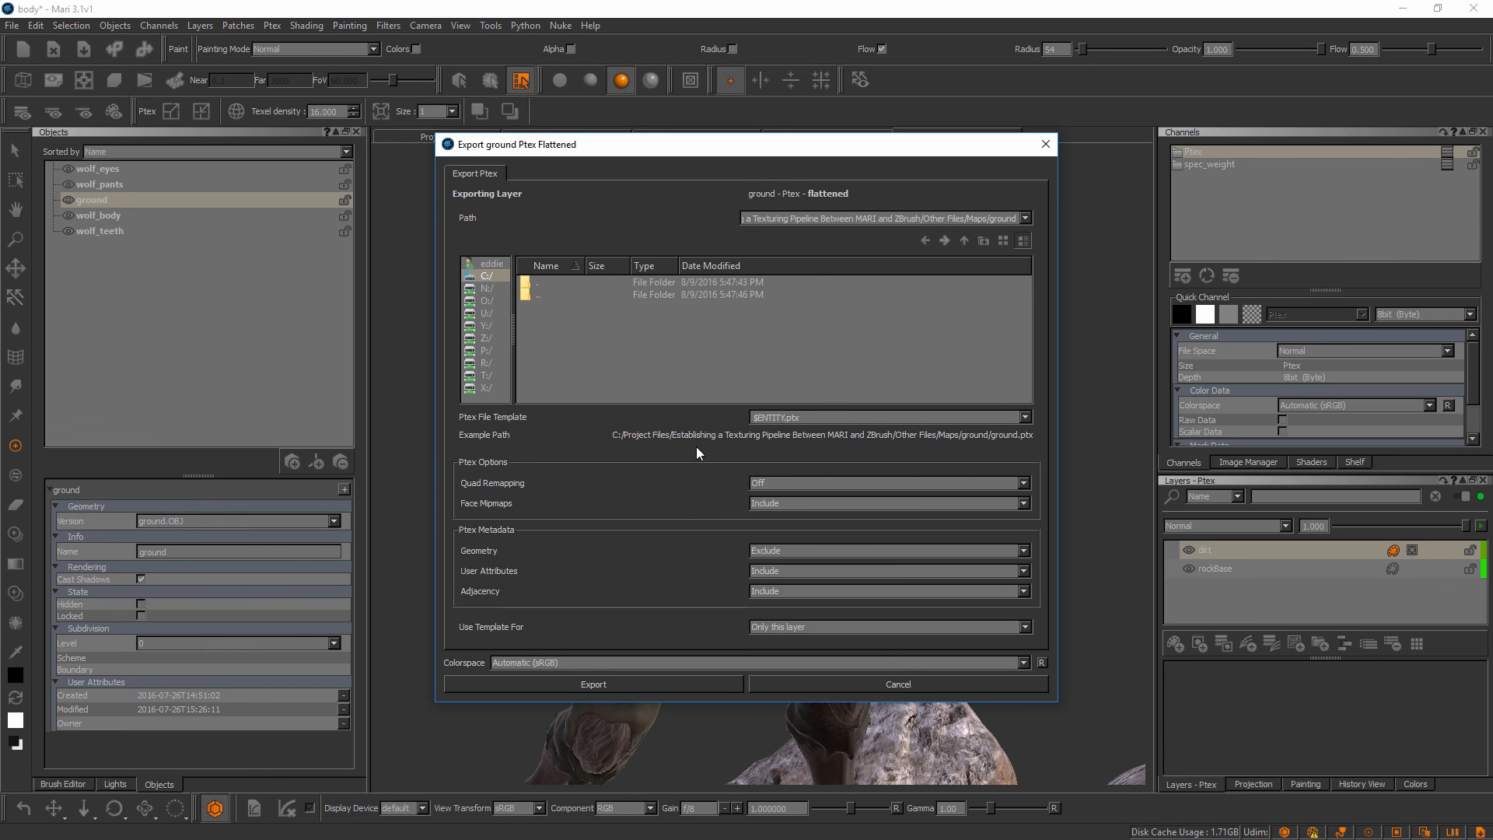
text(.)
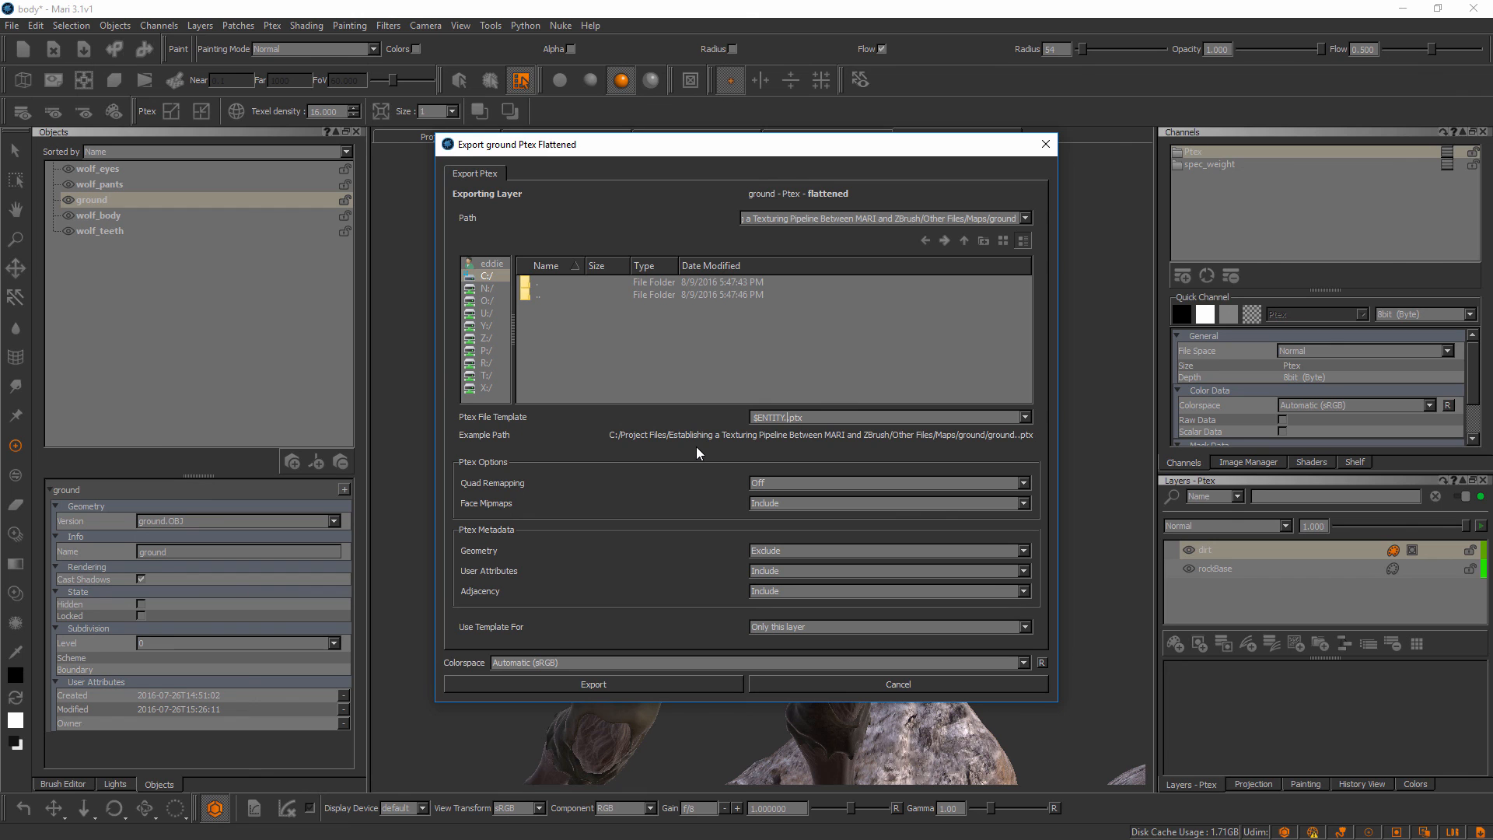
text($)
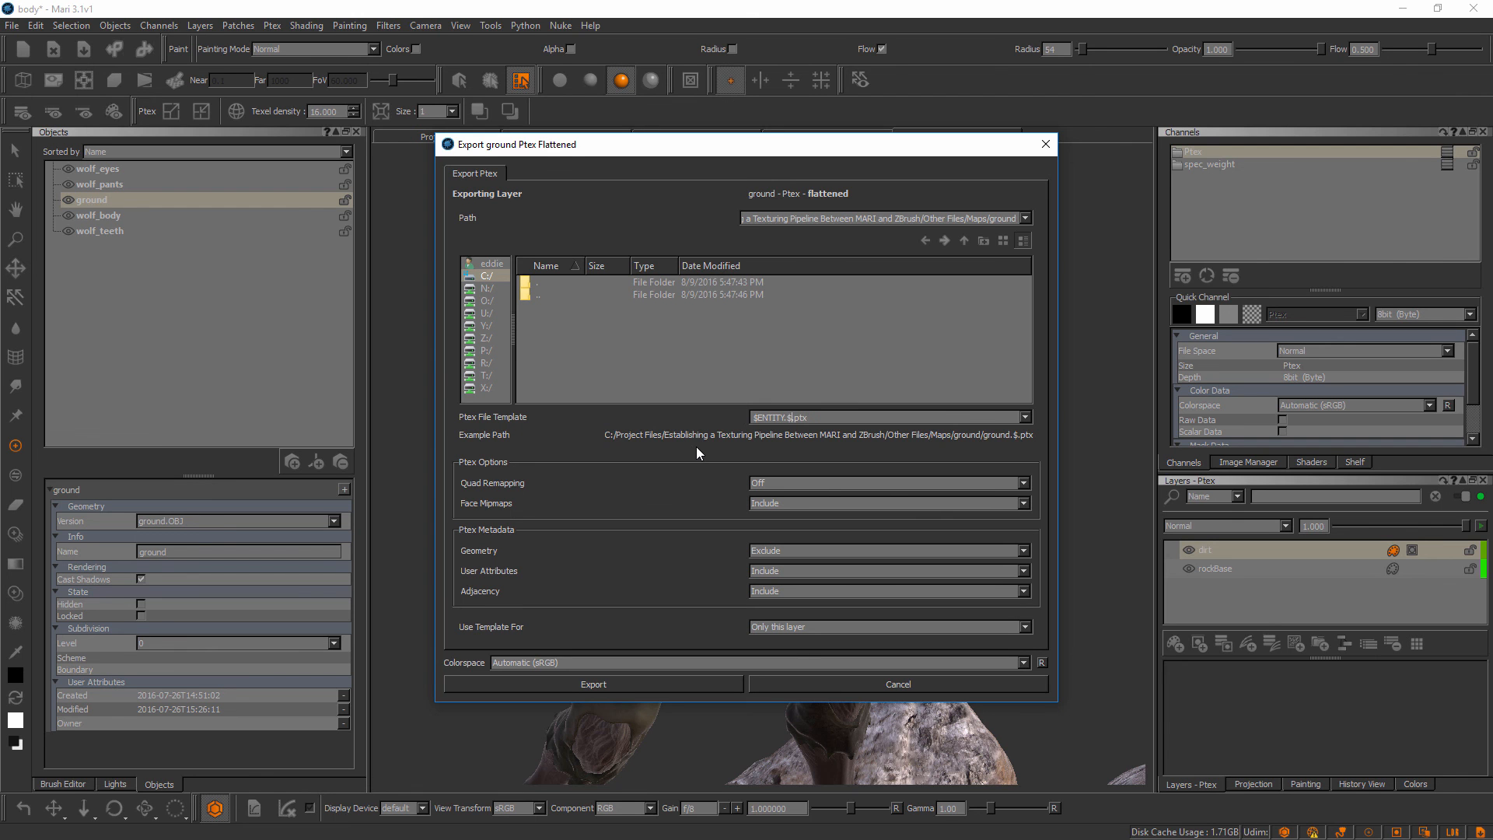
text(CHANNEL)
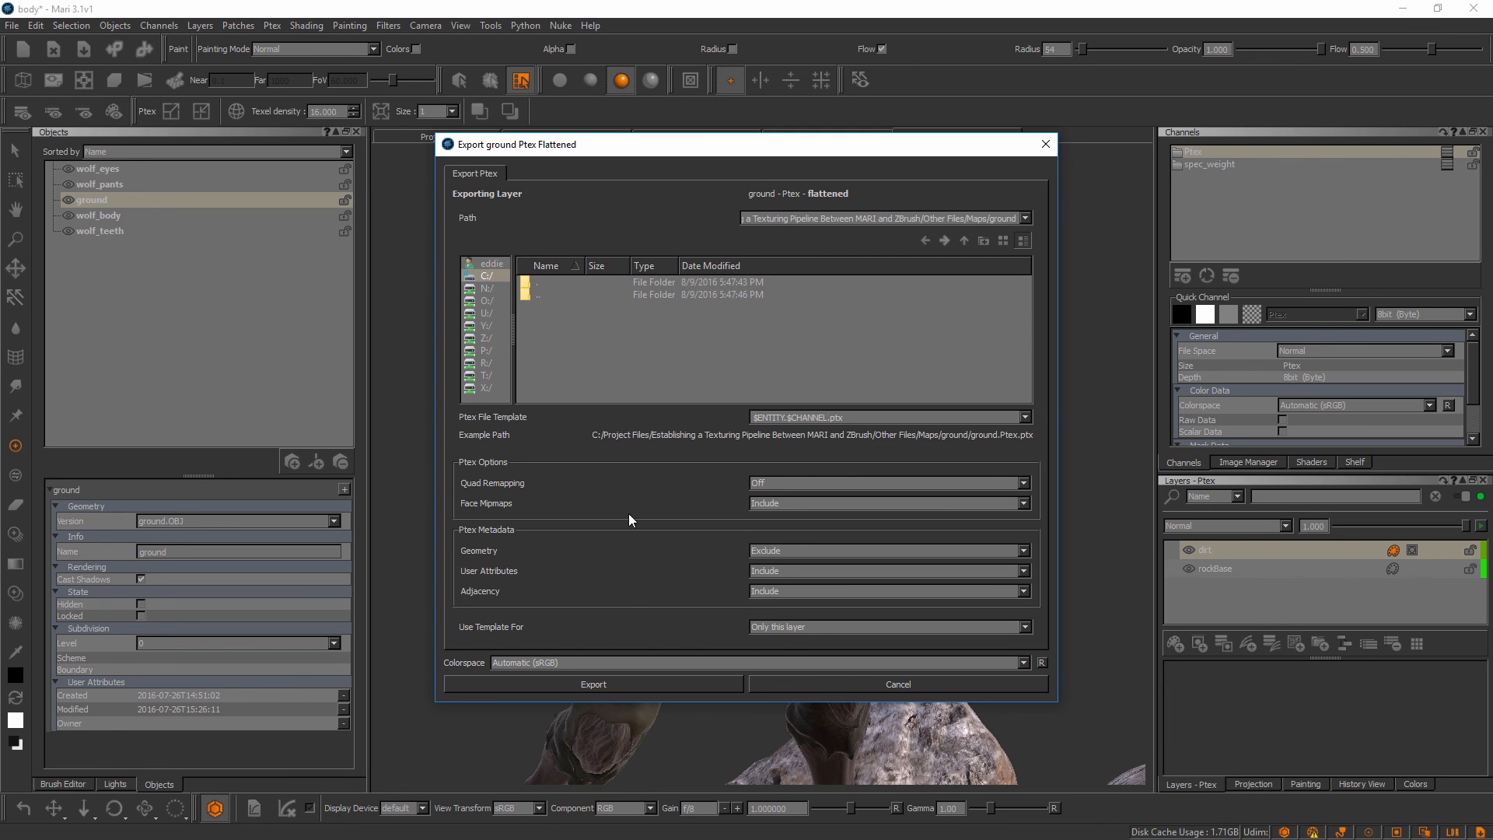
Export the ground's flattened Ptex channel and check the resulting file in Maps/ground before returning to Mari
click(614, 683)
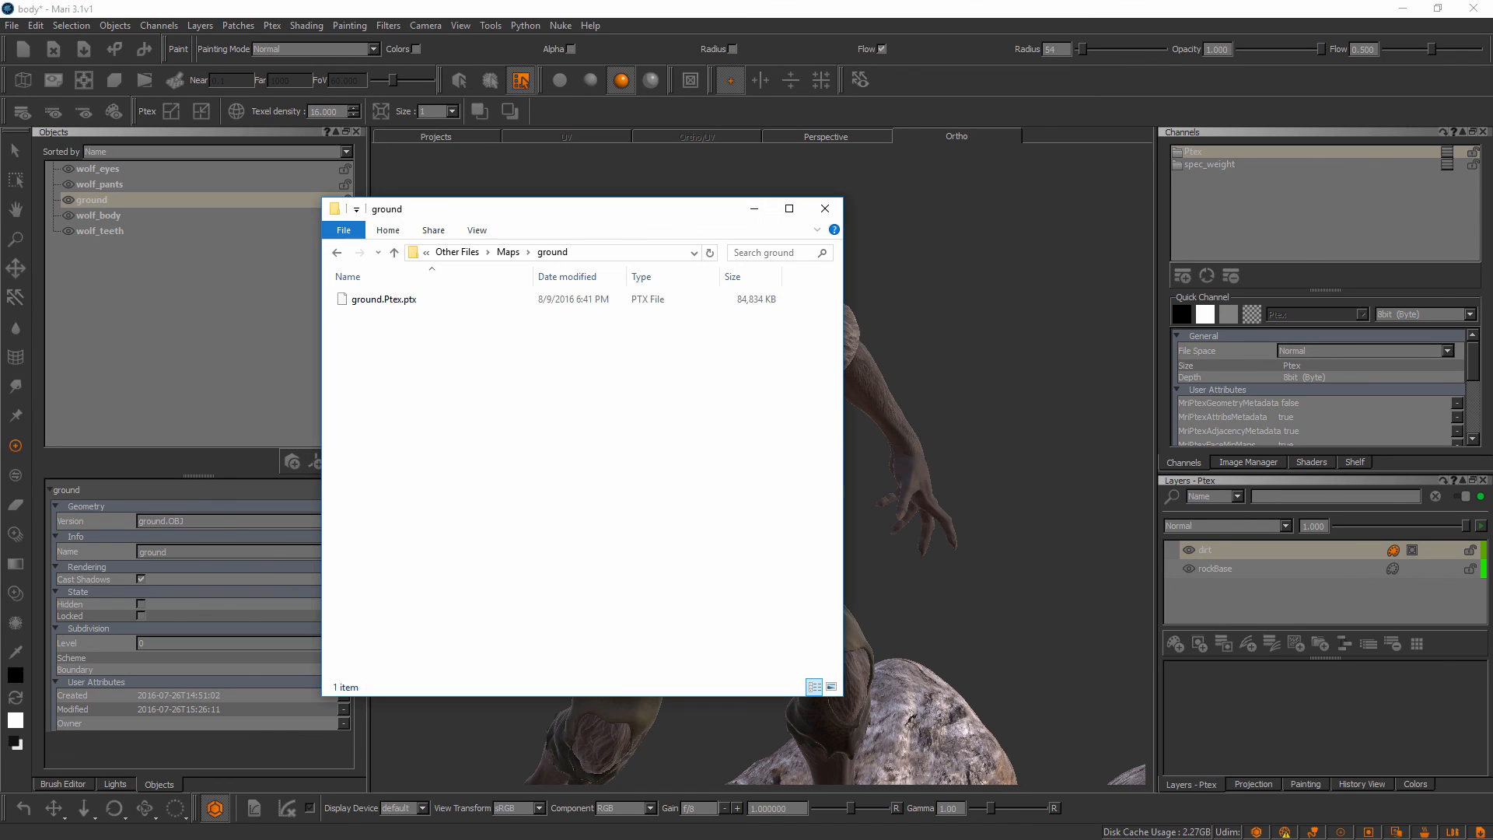
drag(624, 218, 648, 228)
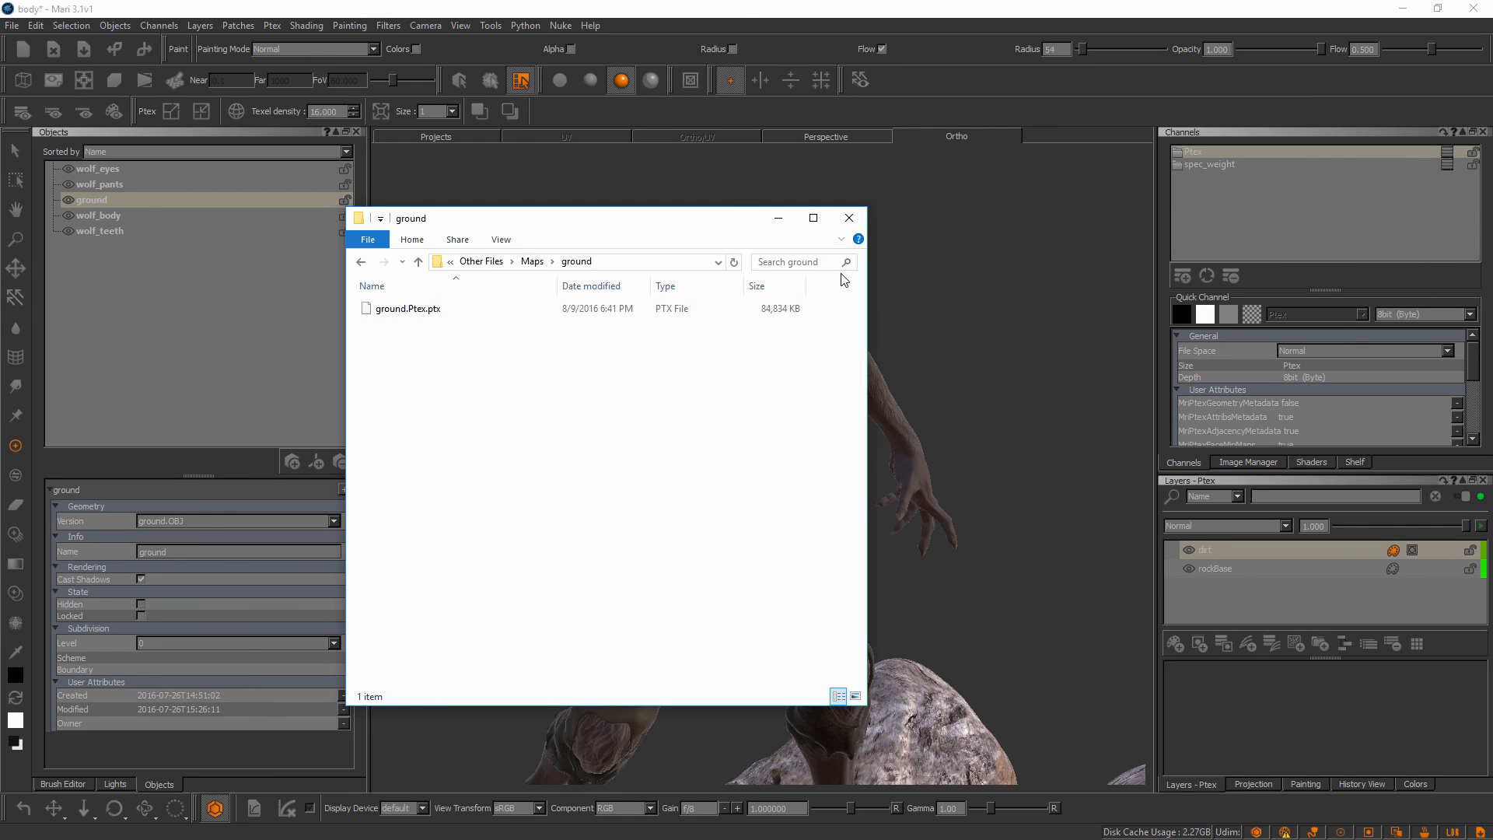
click(941, 109)
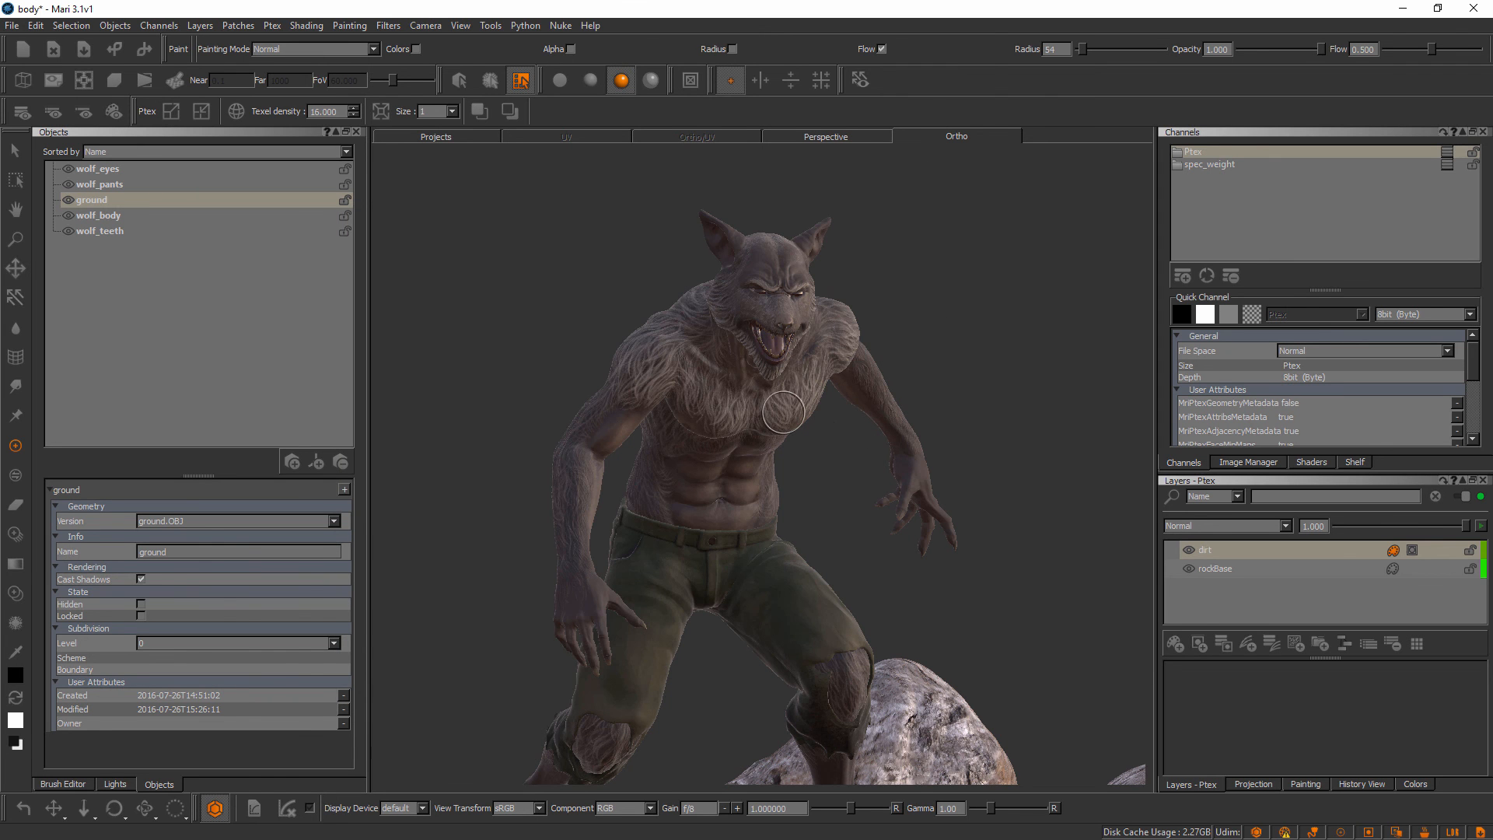